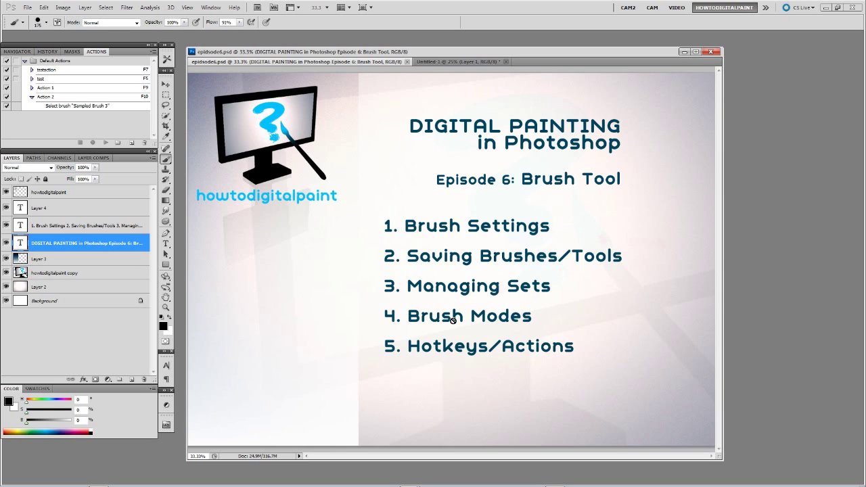
- Switch to the blank Untitled-1 document and open the Brush settings, placing them beside the canvas
click(435, 62)
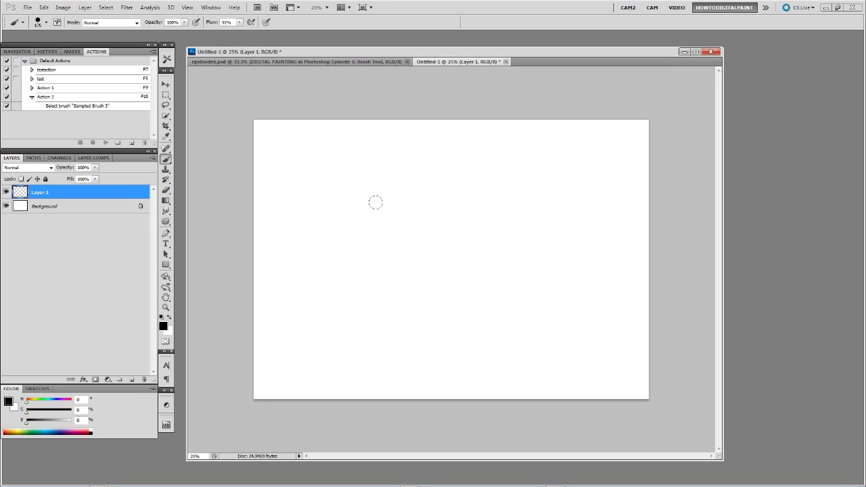
click(208, 9)
mouse_move(213, 19)
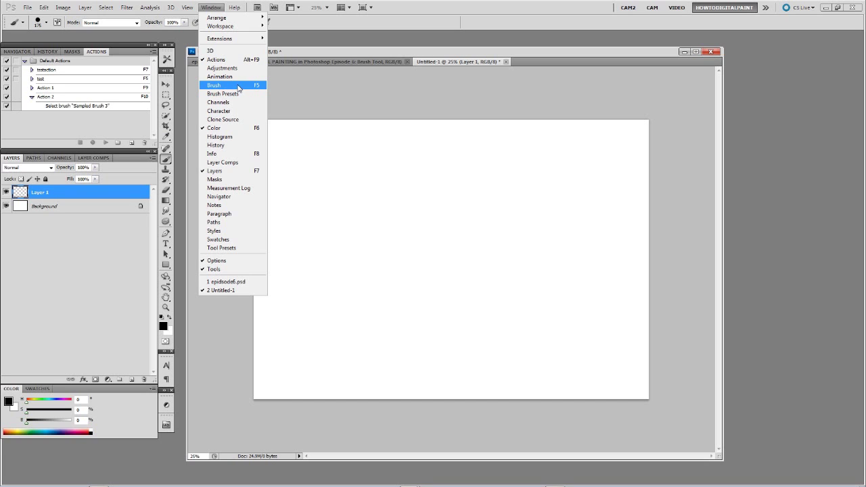
click(231, 86)
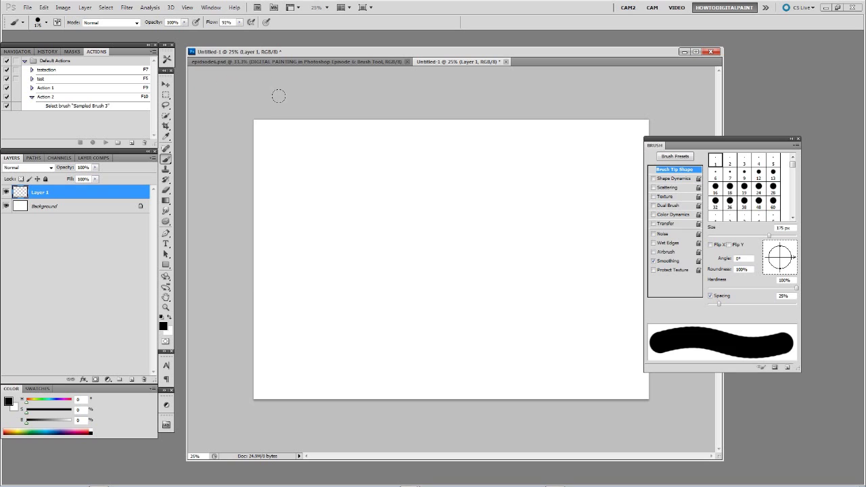
mouse_move(670, 144)
mouse_down()
mouse_move(626, 143)
mouse_move(638, 148)
mouse_up()
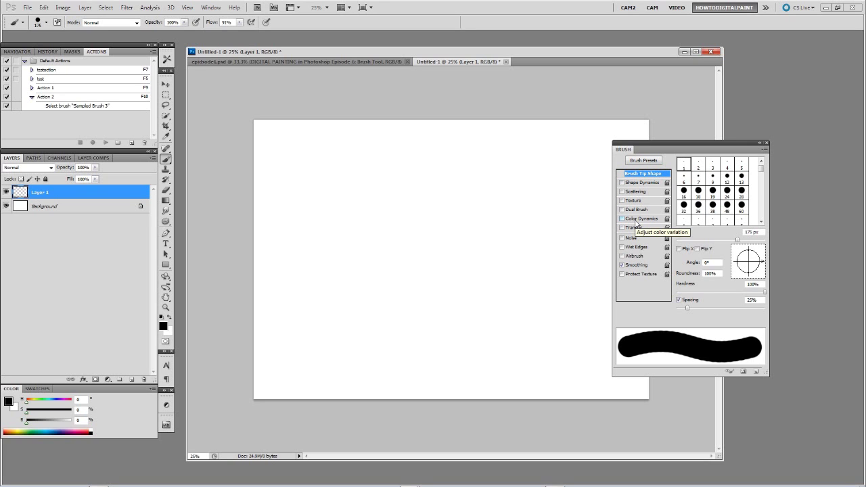
- Select the 18 px hard round brush tip and set its size to 34 px
click(698, 193)
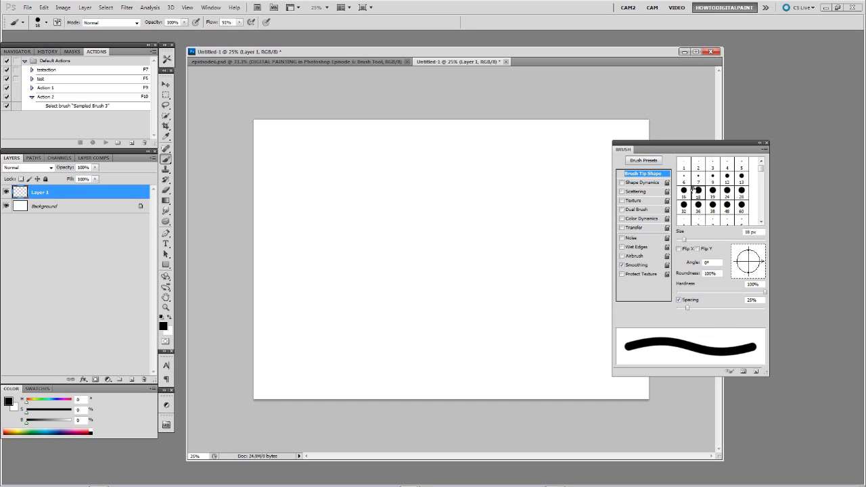
click(697, 194)
click(698, 193)
drag(686, 239, 691, 240)
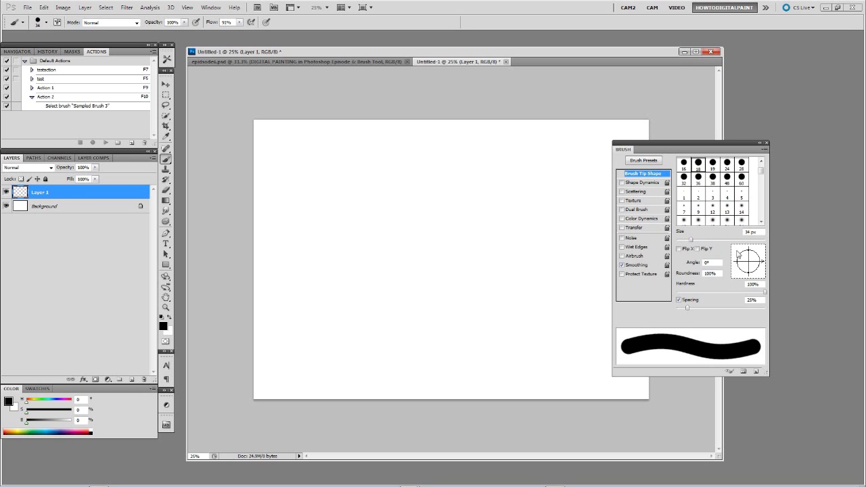
- Try the Flip X and Flip Y options on the brush tip and flatten it to 56% roundness
click(679, 249)
click(680, 250)
click(697, 250)
click(696, 249)
click(678, 249)
click(679, 249)
drag(750, 253, 750, 257)
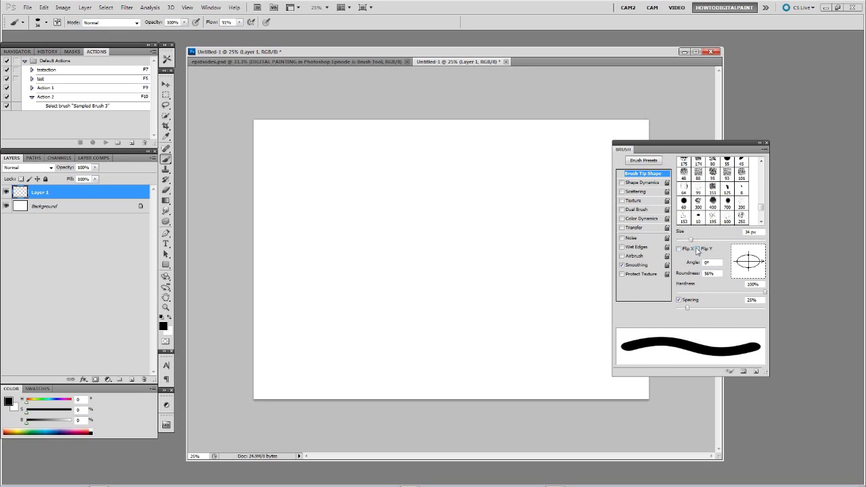
- Compare the tip's flips at different angles, leaving both Flip X and Flip Y enabled with the angle at -13°
click(697, 249)
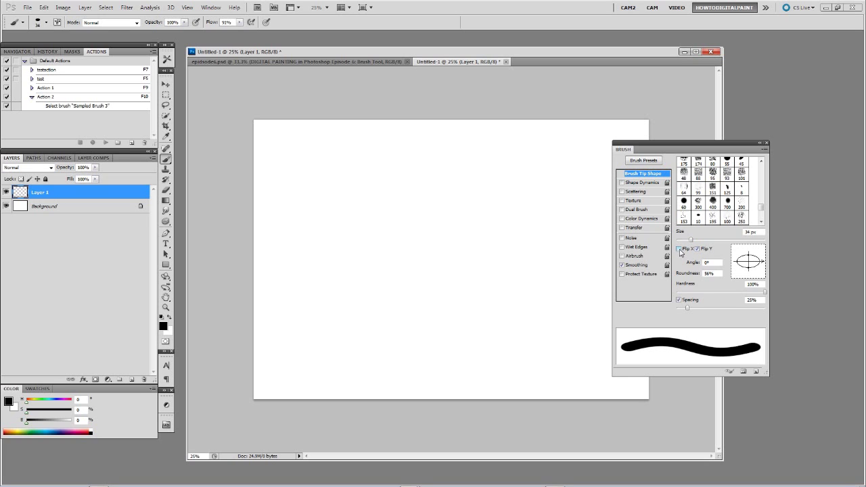
click(679, 249)
click(697, 249)
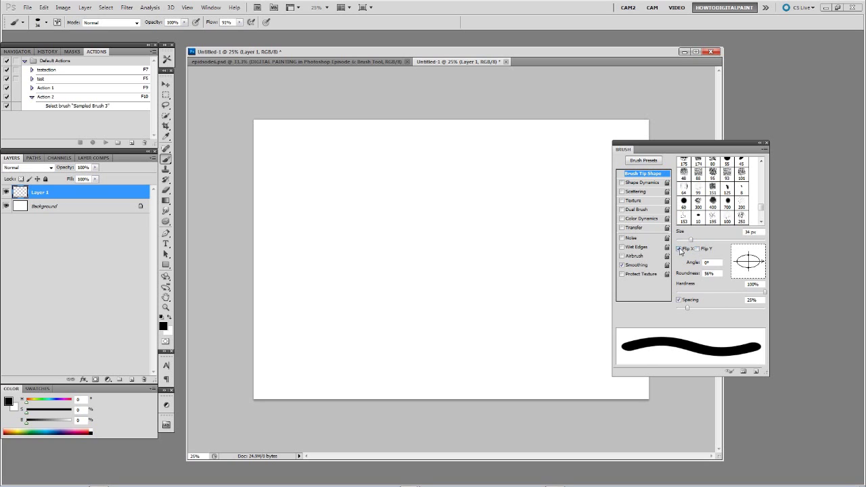
drag(762, 262, 759, 256)
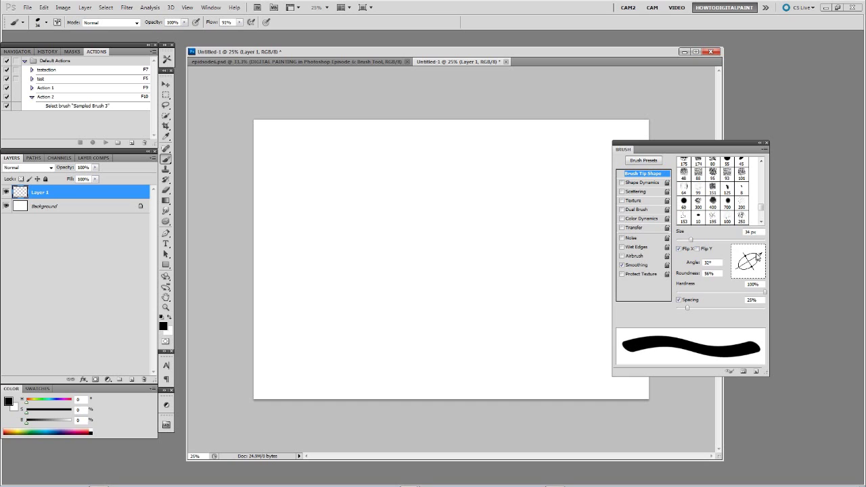
click(697, 249)
click(679, 249)
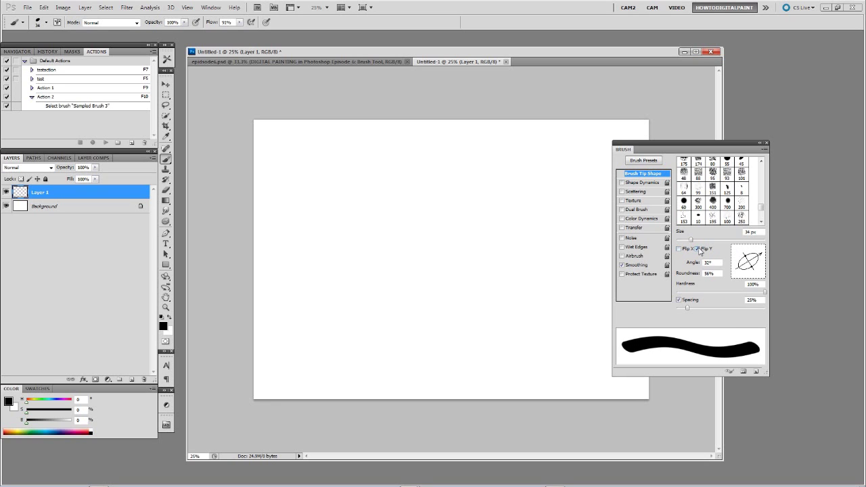
click(699, 249)
click(679, 249)
click(698, 249)
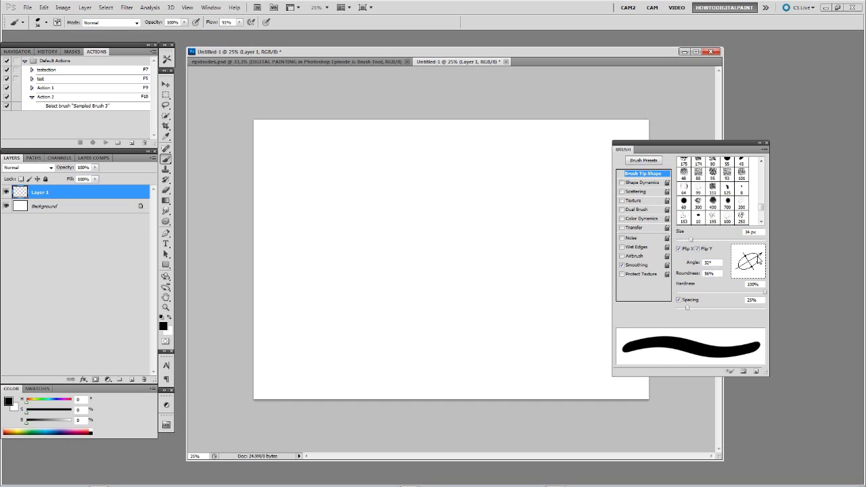
drag(757, 256, 754, 266)
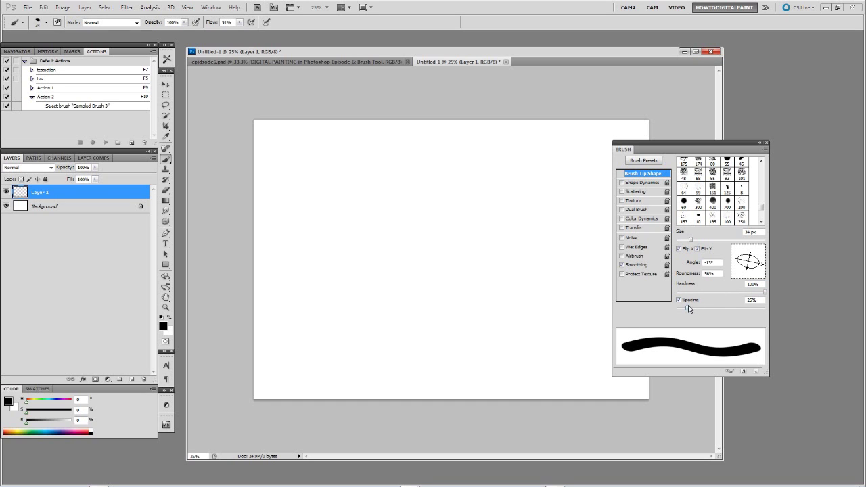
- Paint a solid black blob in the middle of the canvas with 1% spacing and a 600 px brush
drag(688, 311, 677, 310)
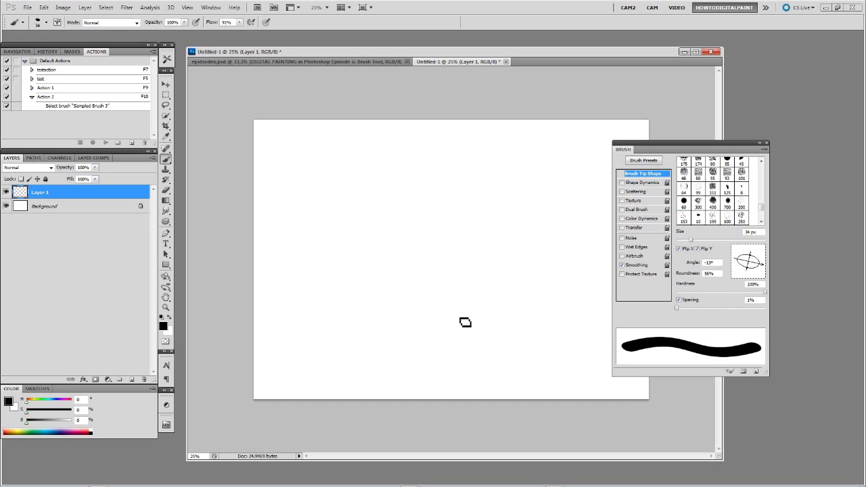
key(])
key(])
key(])
key(])
key(])
key(])
key(])
key(])
key(])
key(])
key(])
key(])
key(])
key(])
key(])
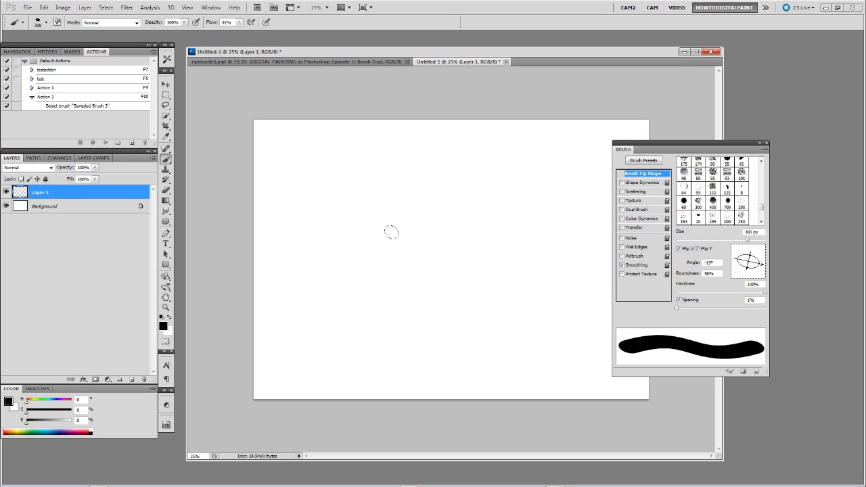
key(])
key(])
key(])
mouse_move(397, 234)
mouse_down()
mouse_move(407, 287)
mouse_move(330, 248)
mouse_move(364, 266)
mouse_move(523, 247)
mouse_move(660, 338)
mouse_up()
drag(369, 284, 358, 254)
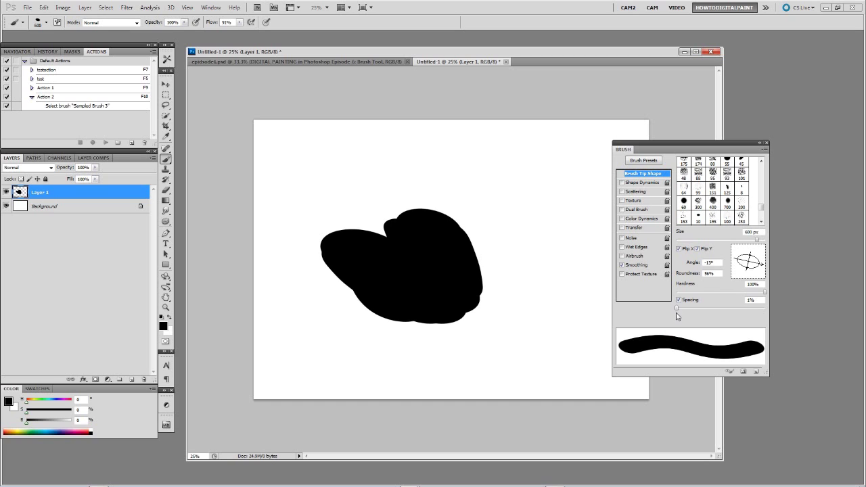
- Set the brush spacing to 21% and paint broad black strokes over most of the canvas at varying brush sizes
drag(679, 310, 685, 309)
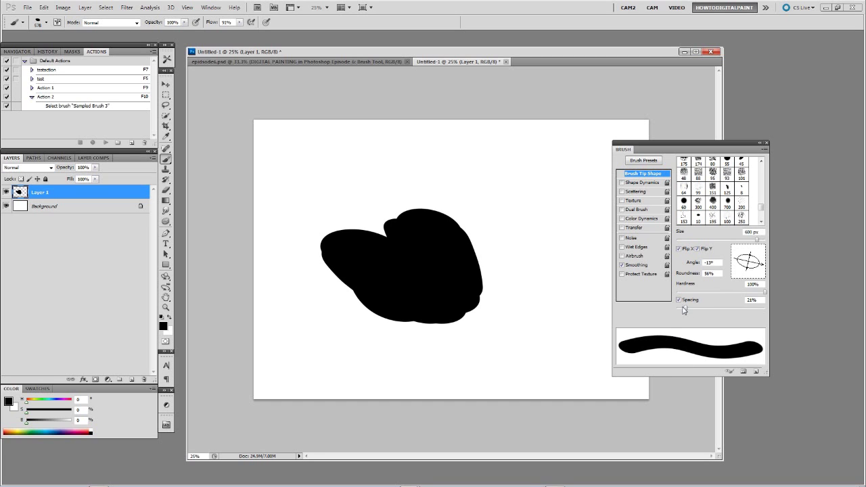
mouse_move(478, 206)
mouse_down()
mouse_move(427, 152)
mouse_move(329, 157)
mouse_move(467, 218)
mouse_move(440, 318)
mouse_move(373, 264)
mouse_up()
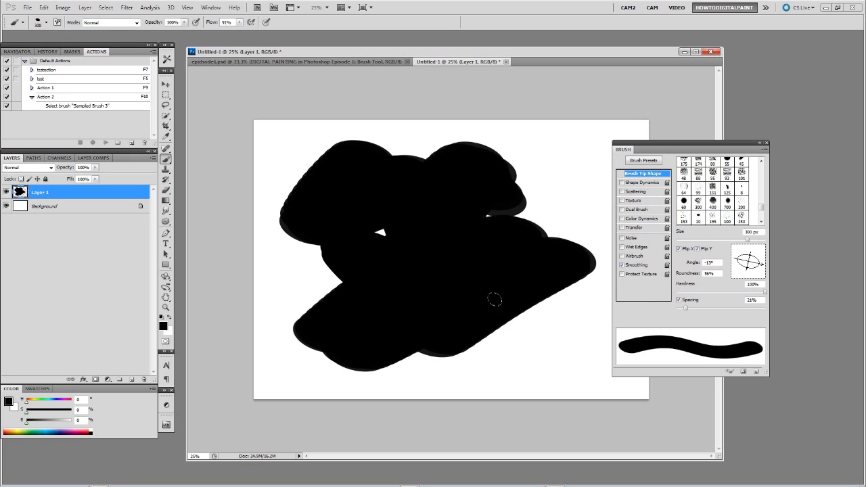
key(bracketright)
mouse_move(499, 304)
mouse_down()
mouse_move(481, 313)
mouse_move(529, 199)
mouse_up()
key(bracketleft)
key(bracketleft)
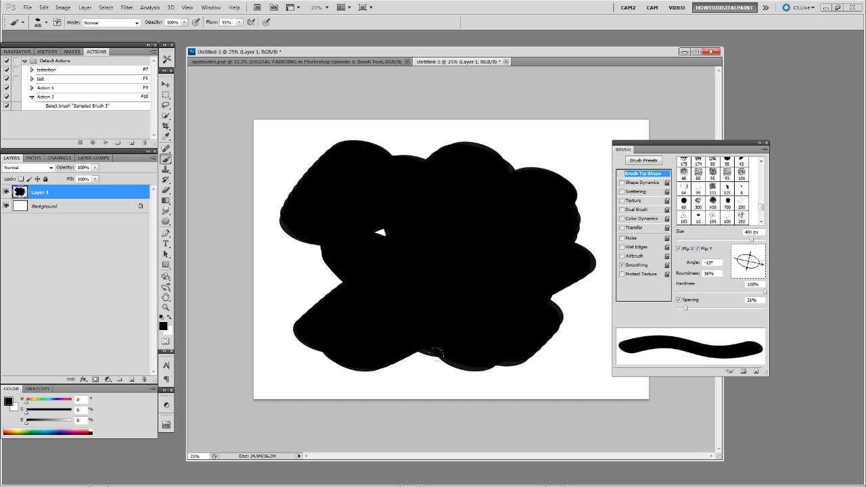
mouse_move(291, 259)
mouse_down()
mouse_move(307, 297)
mouse_move(317, 258)
mouse_move(459, 257)
mouse_up()
mouse_move(548, 164)
mouse_down()
mouse_move(388, 150)
mouse_move(339, 170)
mouse_move(265, 158)
mouse_move(280, 167)
mouse_move(268, 153)
mouse_move(274, 203)
mouse_up()
- Resize the brush to 250 px and enable Shape Dynamics with size jitter, minimum diameter and roundness jitter at 0%
key(bracketright)
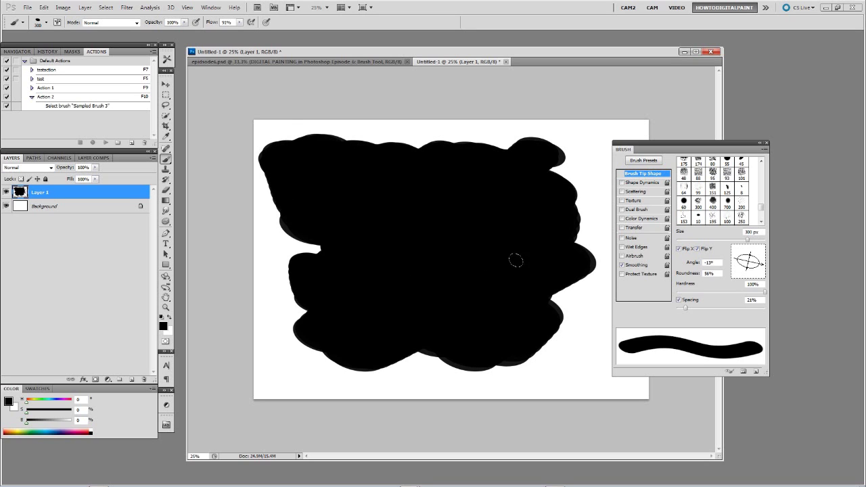
key(bracketleft)
key(bracketleft)
key(bracketleft)
click(643, 183)
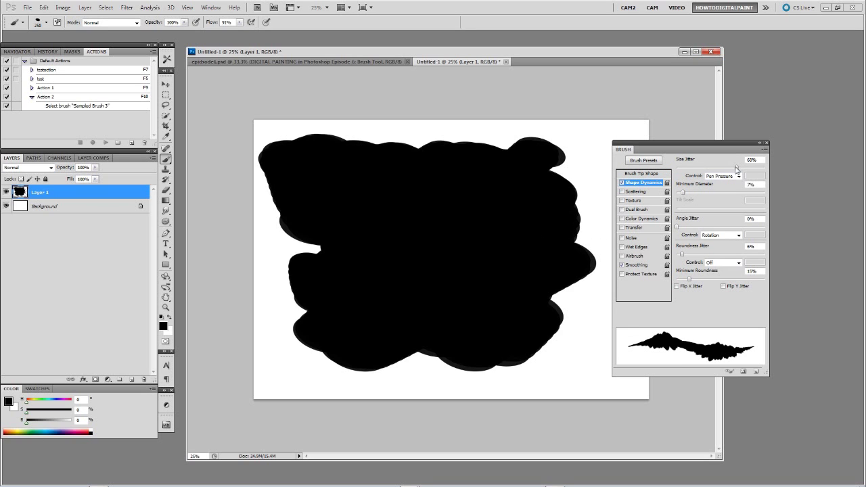
mouse_move(737, 169)
mouse_down()
mouse_move(675, 169)
mouse_move(675, 193)
mouse_up()
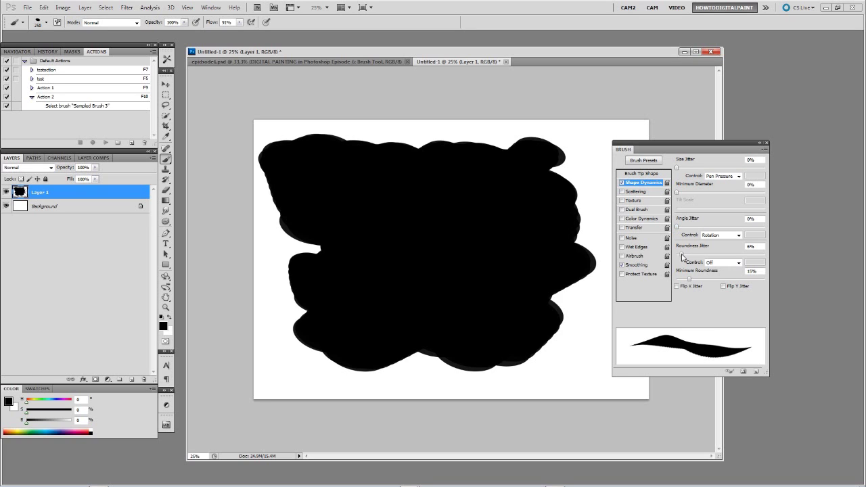
drag(682, 256, 675, 255)
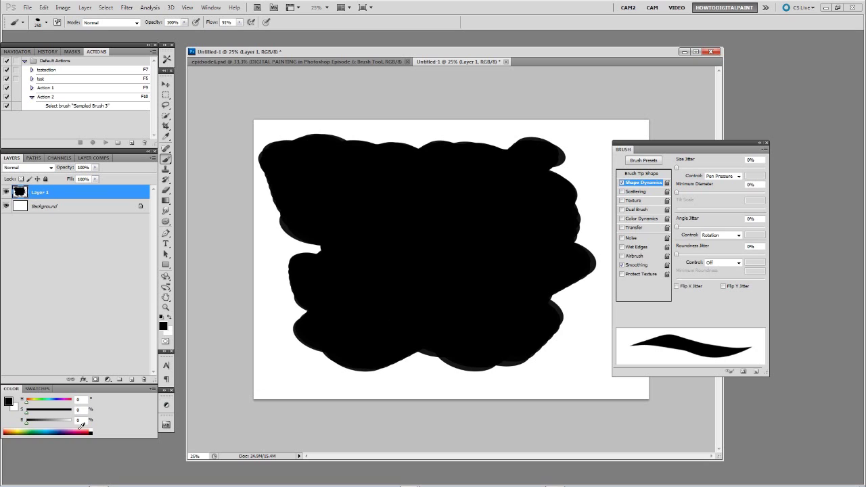
- Fill the painted Layer 1 with white, and add a new layer with the foreground colour reset to black
drag(29, 425, 80, 421)
key(alt+BackSpace)
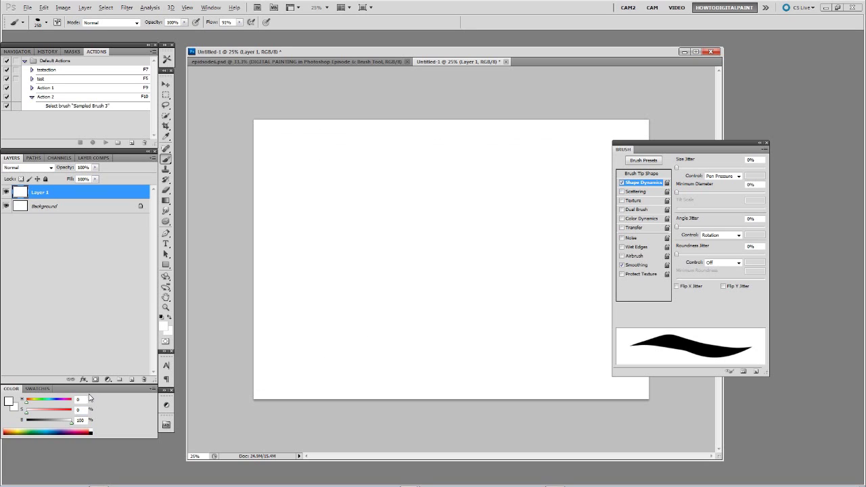
click(130, 381)
key(d)
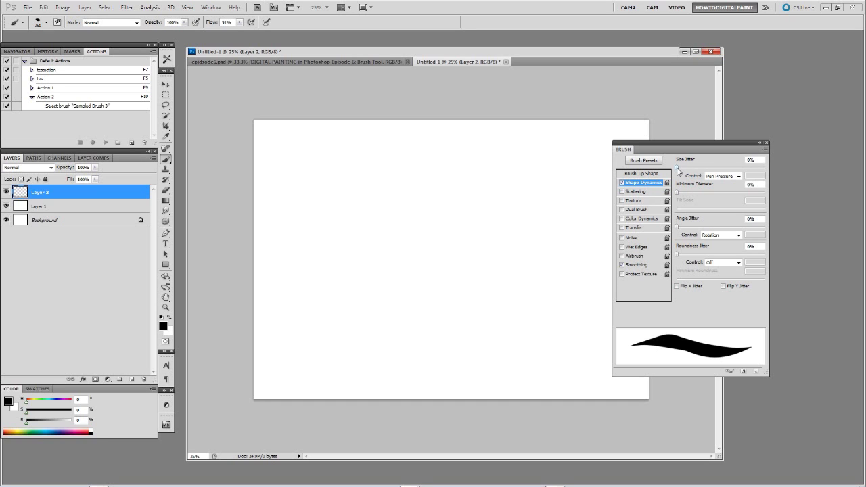
- Paint several curved strokes of varying pressure on the new layer with 0% size jitter, using smaller and larger brush sizes
mouse_move(676, 168)
mouse_down()
mouse_move(690, 169)
mouse_move(666, 173)
mouse_up()
key(bracketleft)
key(bracketleft)
mouse_move(354, 241)
mouse_down()
mouse_move(396, 212)
mouse_move(423, 205)
mouse_move(468, 226)
mouse_move(421, 260)
mouse_move(330, 291)
mouse_move(297, 210)
mouse_move(305, 188)
mouse_move(357, 171)
mouse_up()
key(bracketright)
key(bracketright)
key(bracketright)
key(bracketright)
mouse_move(363, 161)
mouse_down()
mouse_move(487, 151)
mouse_move(527, 234)
mouse_move(405, 339)
mouse_up()
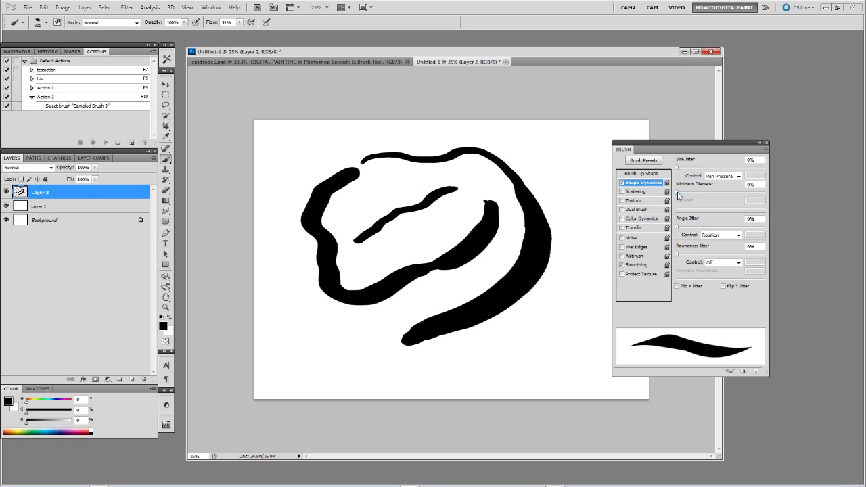
- Paint a long U-shaped outer stroke with 44% minimum diameter, and rough strokes across the upper canvas with 56% size jitter
drag(677, 192, 716, 193)
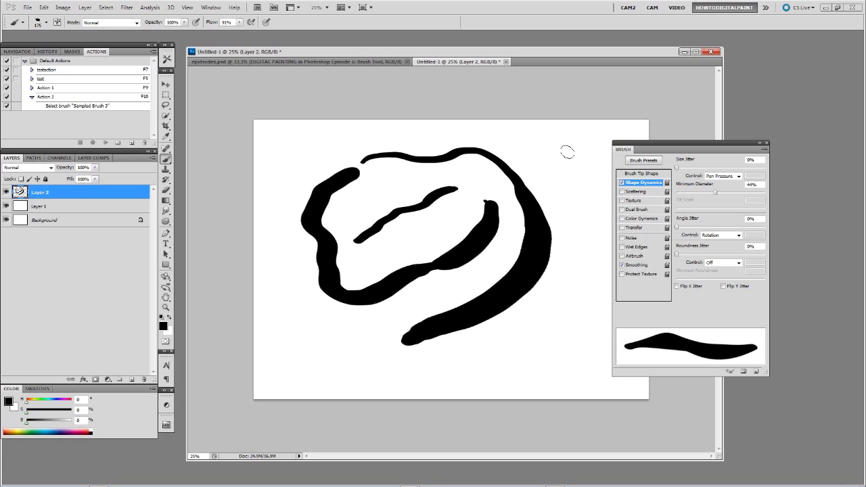
mouse_move(567, 149)
mouse_down()
mouse_move(579, 226)
mouse_move(559, 304)
mouse_move(451, 358)
mouse_move(373, 354)
mouse_move(290, 305)
mouse_move(281, 182)
mouse_move(333, 156)
mouse_up()
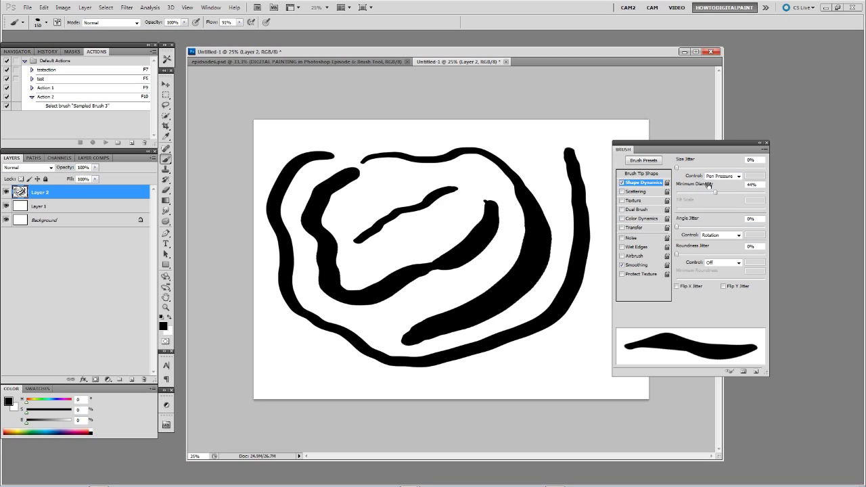
drag(678, 169, 725, 168)
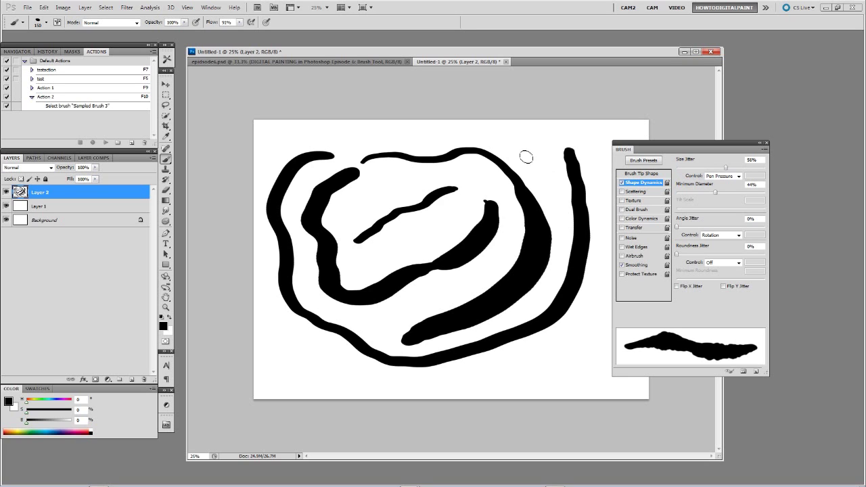
mouse_move(530, 143)
mouse_down()
mouse_move(530, 167)
mouse_move(481, 183)
mouse_move(448, 214)
mouse_move(417, 197)
mouse_move(384, 196)
mouse_move(361, 209)
mouse_move(517, 139)
mouse_move(553, 150)
mouse_up()
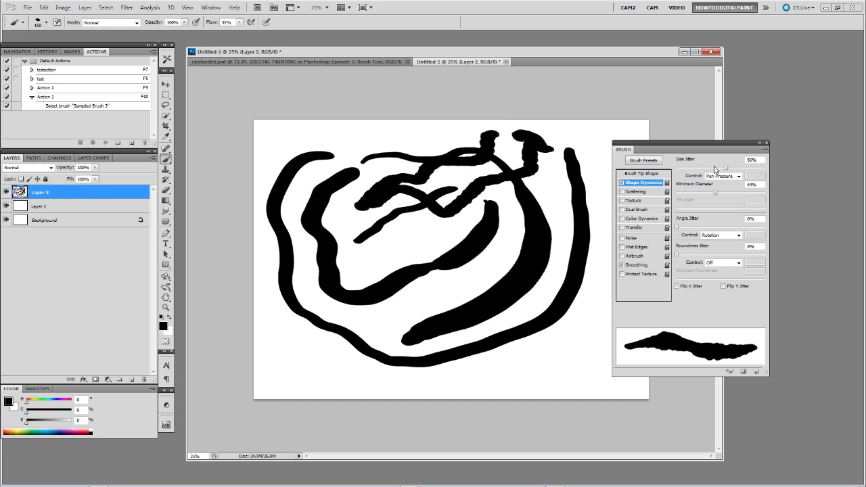
- Reset size jitter and minimum diameter to 0%, and set the angle jitter control to Direction
drag(714, 169, 657, 178)
drag(713, 195, 643, 203)
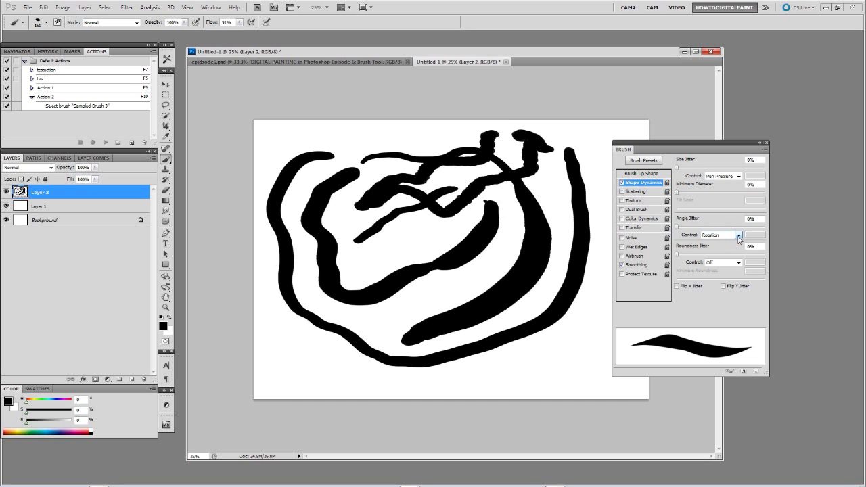
click(738, 237)
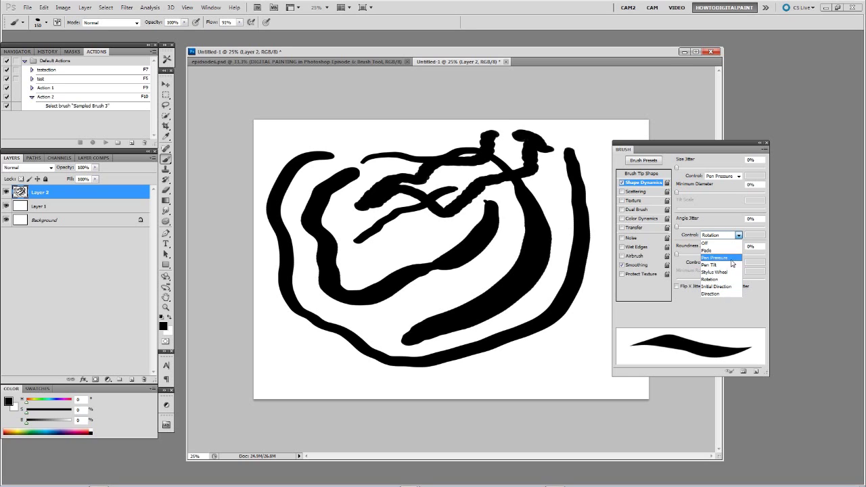
click(722, 294)
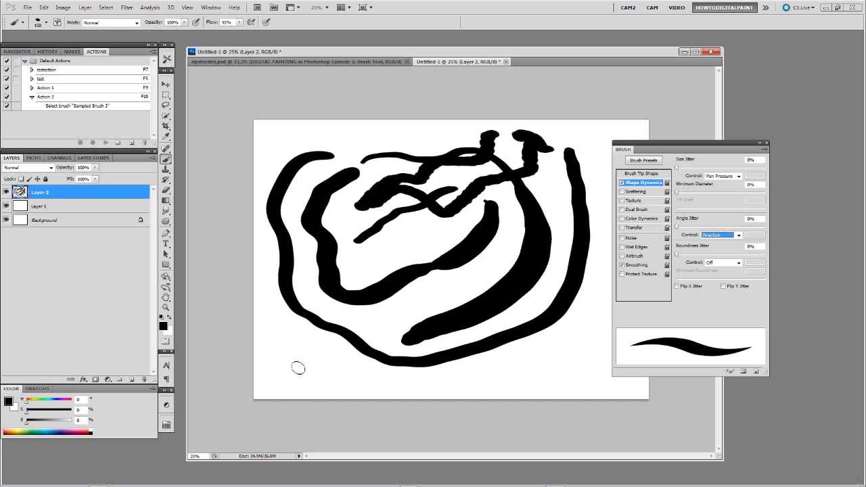
- Paint short curved strokes around the canvas's lower corners to test the direction-controlled angle, enlarging the brush to 250 px
drag(298, 368, 313, 333)
drag(311, 370, 389, 336)
drag(585, 350, 509, 377)
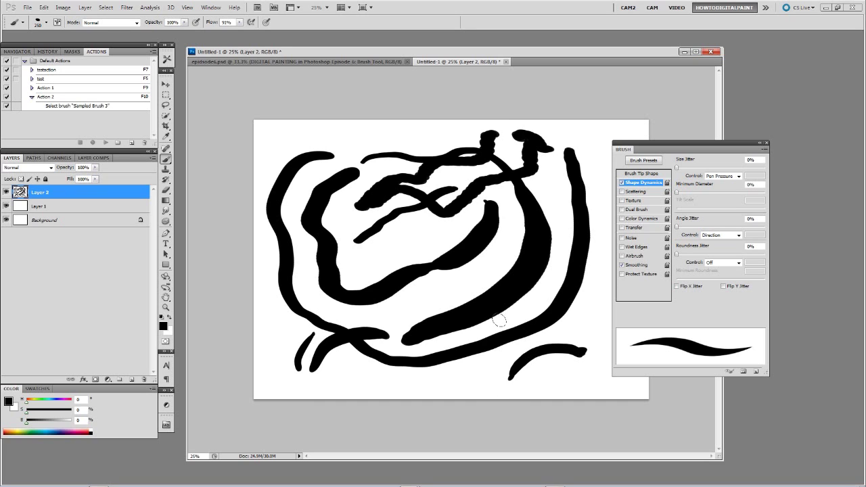
key(bracketright)
drag(573, 325, 603, 285)
key(bracketright)
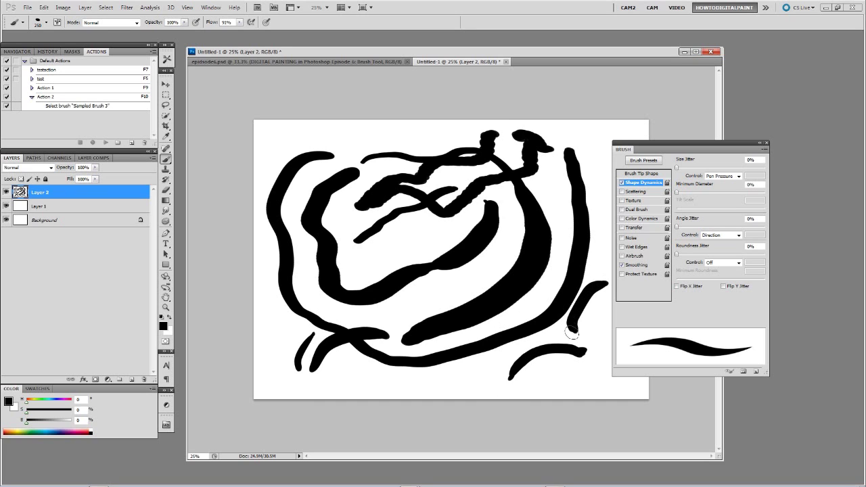
- Paint short, thick curved strokes near the canvas's right edge and across its centre with a 400 px brush
drag(575, 332, 602, 293)
drag(389, 322, 457, 279)
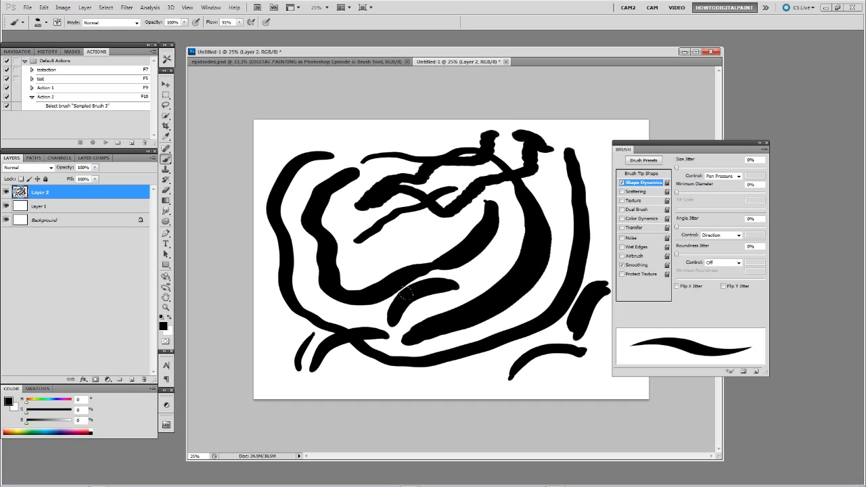
drag(353, 270, 427, 255)
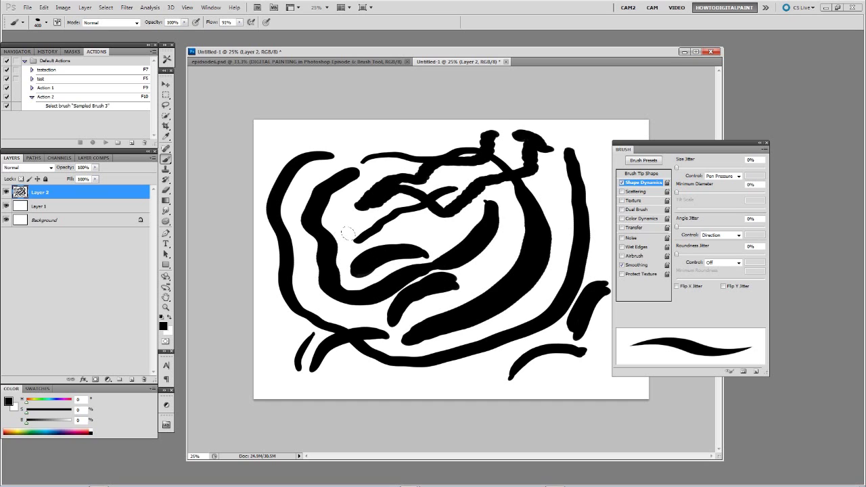
drag(344, 250, 430, 245)
mouse_move(333, 224)
mouse_down()
mouse_move(426, 217)
mouse_move(362, 211)
mouse_move(416, 206)
mouse_move(452, 233)
mouse_up()
- Paint long arcs around the upper part of the canvas with the brush reduced to 300 px
key(bracketleft)
mouse_move(310, 146)
mouse_down()
mouse_move(397, 142)
mouse_move(416, 151)
mouse_up()
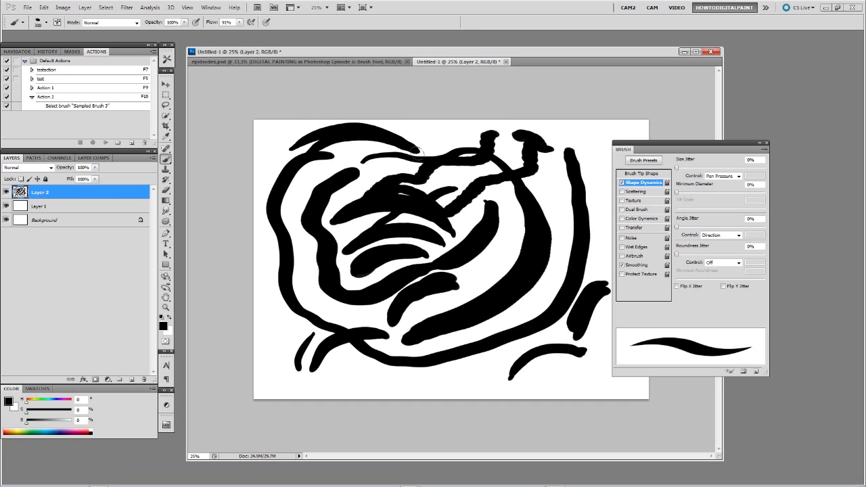
mouse_move(342, 149)
mouse_down()
mouse_move(385, 144)
mouse_move(300, 178)
mouse_move(424, 159)
mouse_move(474, 177)
mouse_up()
mouse_move(461, 172)
mouse_down()
mouse_move(429, 161)
mouse_move(307, 228)
mouse_move(335, 189)
mouse_move(293, 257)
mouse_move(298, 284)
mouse_move(257, 284)
mouse_move(333, 350)
mouse_move(318, 341)
mouse_move(440, 350)
mouse_move(397, 370)
mouse_move(484, 330)
mouse_move(444, 316)
mouse_move(479, 312)
mouse_move(523, 188)
mouse_move(383, 317)
mouse_up()
- Paint long sweeping strokes around the lower half of the canvas, reducing the brush to 175 px
key(bracketright)
key(bracketleft)
key(bracketleft)
mouse_move(463, 259)
mouse_down()
mouse_move(376, 303)
mouse_move(276, 302)
mouse_up()
mouse_move(277, 303)
mouse_down()
mouse_move(488, 239)
mouse_move(491, 201)
mouse_up()
mouse_move(491, 202)
mouse_down()
mouse_move(369, 306)
mouse_move(519, 230)
mouse_up()
drag(519, 231, 458, 278)
key(bracketleft)
key(bracketleft)
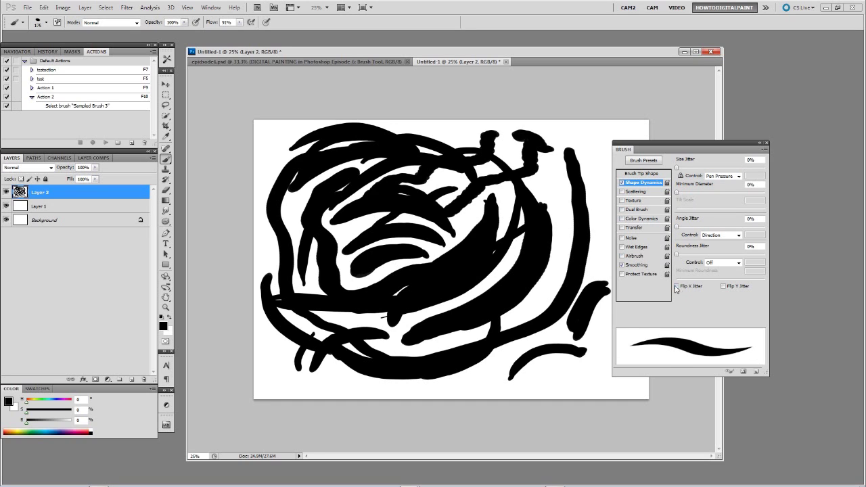
- Toggle the Flip X Jitter and Flip Y Jitter options, and turn on Scattering for the brush
click(676, 287)
click(724, 287)
click(678, 287)
click(637, 193)
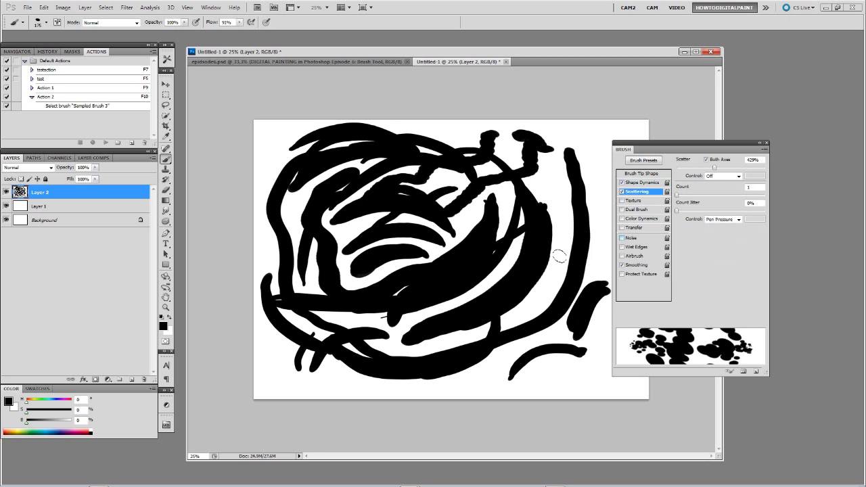
- Paint large scattered strokes across the canvas and a fine scattered band along its bottom edge with a 50 px brush
mouse_move(499, 254)
mouse_down()
mouse_move(522, 189)
mouse_move(481, 223)
mouse_move(406, 339)
mouse_up()
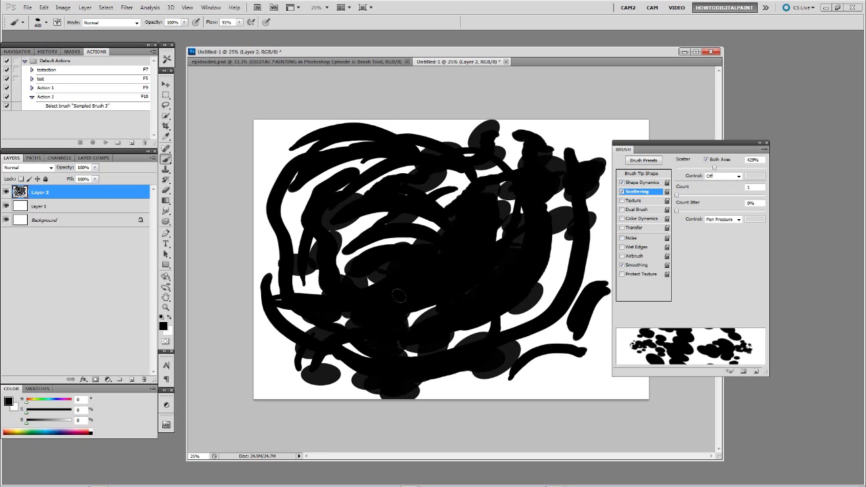
mouse_move(513, 297)
mouse_down()
mouse_move(497, 322)
mouse_move(556, 318)
mouse_move(557, 333)
mouse_move(572, 321)
mouse_move(532, 351)
mouse_move(486, 351)
mouse_up()
mouse_move(532, 325)
mouse_down()
mouse_move(549, 299)
mouse_move(543, 275)
mouse_move(506, 283)
mouse_move(478, 362)
mouse_move(338, 385)
mouse_move(449, 391)
mouse_move(271, 388)
mouse_move(626, 383)
mouse_up()
key(bracketleft)
key(bracketleft)
key(bracketleft)
key(bracketleft)
key(bracketleft)
key(bracketleft)
key(bracketleft)
key(bracketleft)
key(bracketleft)
key(bracketleft)
key(bracketleft)
key(bracketleft)
- Fill Layer 2 with white and restore black as the foreground color
key(x)
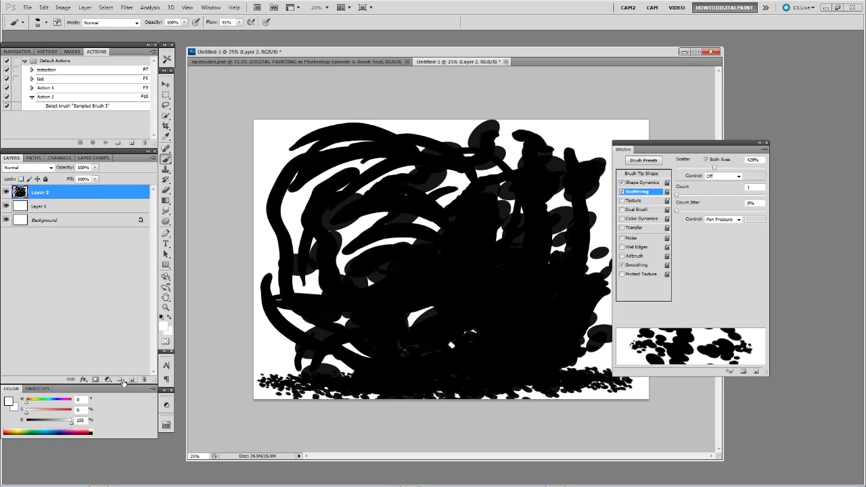
key(alt+BackSpace)
key(x)
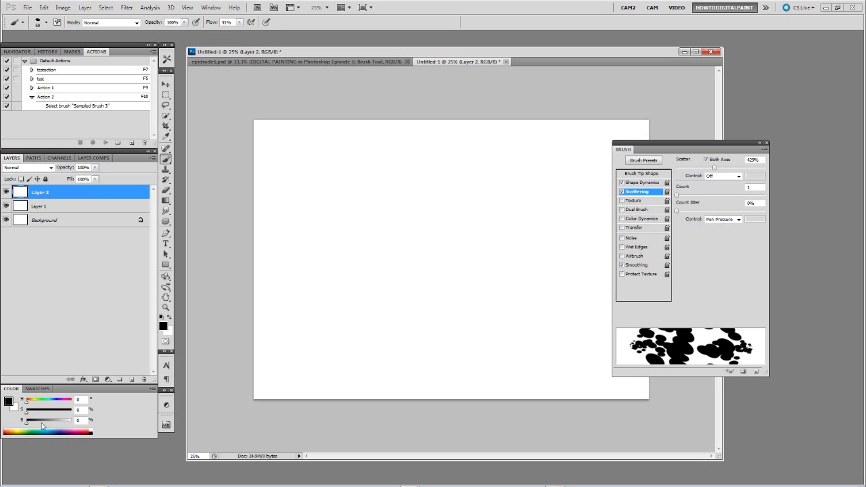
- Paint a zigzag scattered stroke across the lower left of the canvas with a 70 px brush
key(bracketright)
key(bracketright)
mouse_move(365, 302)
mouse_down()
mouse_move(476, 326)
mouse_move(210, 360)
mouse_up()
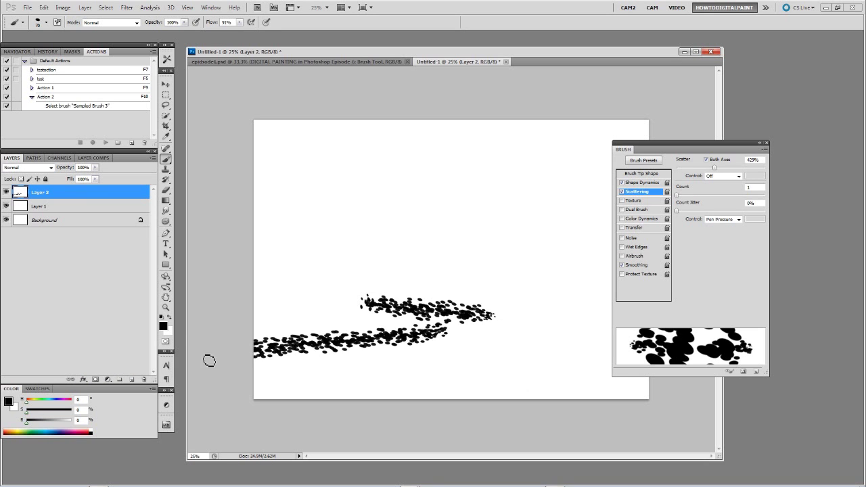
- Cover the canvas's bottom area with back-and-forth scattered strokes, using the brush at 250 px
key(bracketright)
key(bracketright)
key(bracketright)
key(bracketright)
key(bracketright)
key(bracketright)
key(bracketright)
key(bracketright)
key(bracketright)
drag(302, 359, 605, 363)
drag(549, 355, 264, 384)
drag(413, 381, 586, 370)
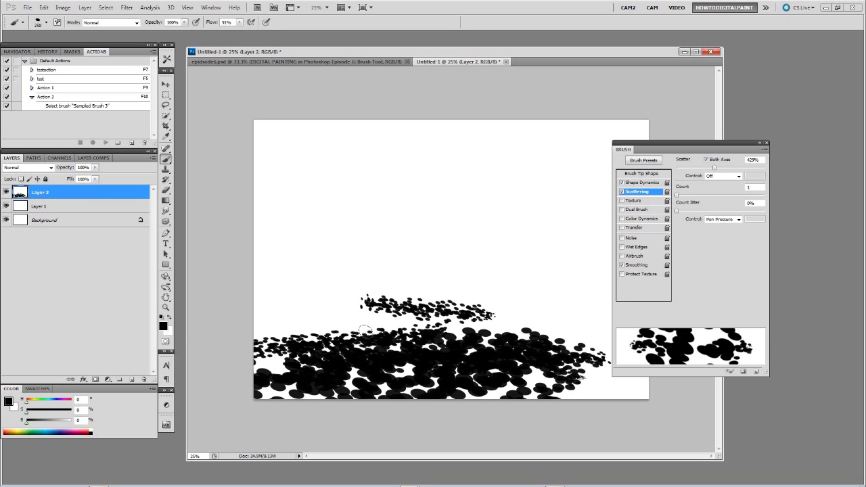
- Extend the scattered ground cover upward and out to the canvas's right edge with larger brush marks
drag(366, 332, 620, 337)
key(bracketright)
key(bracketright)
mouse_move(480, 324)
mouse_down()
mouse_move(547, 334)
mouse_move(558, 358)
mouse_move(623, 381)
mouse_up()
- Paint a scattered tree trunk with a 150 px brush and large scattered foliage in the canvas's upper right corner
key(bracketleft)
key(bracketleft)
key(bracketleft)
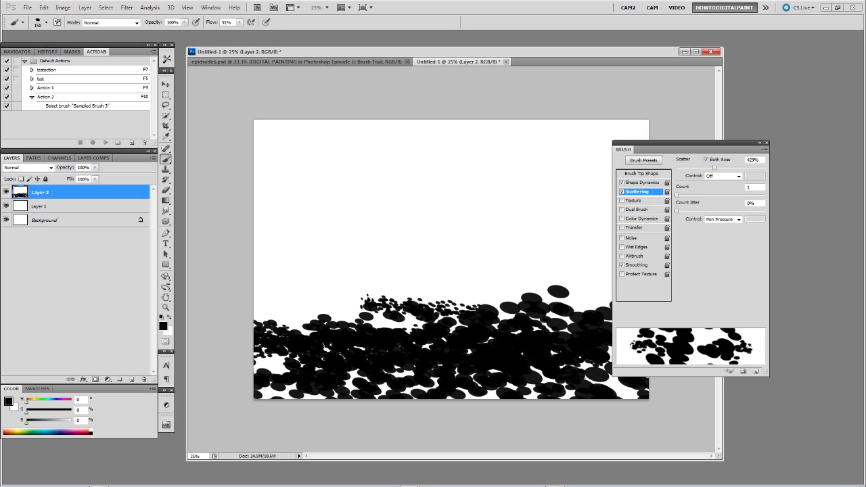
mouse_move(575, 203)
mouse_down()
mouse_move(565, 237)
mouse_move(571, 171)
mouse_move(556, 191)
mouse_move(522, 162)
mouse_move(512, 129)
mouse_move(557, 152)
mouse_move(584, 278)
mouse_move(587, 218)
mouse_move(585, 283)
mouse_up()
key(bracketright)
key(bracketright)
key(bracketright)
key(bracketright)
key(bracketright)
key(bracketright)
key(bracketright)
key(bracketleft)
key(bracketleft)
- Turn off Scattering and paint solid vertical trunk strokes below the tree's foliage with a 175 px brush
click(621, 192)
key(bracketleft)
key(bracketleft)
key(bracketleft)
key(bracketleft)
key(bracketleft)
mouse_move(596, 244)
mouse_down()
mouse_move(604, 203)
mouse_move(603, 303)
mouse_up()
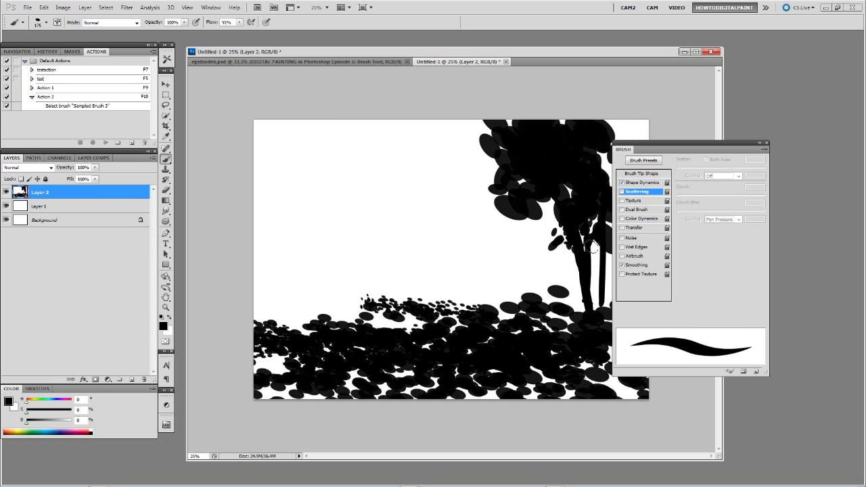
drag(590, 225, 594, 310)
- Enlarge the brush to 500 px and fill in the tree's foliage with solid strokes
key(bracketright)
key(bracketright)
key(bracketright)
key(bracketright)
key(bracketright)
key(bracketright)
key(bracketright)
key(bracketright)
mouse_move(534, 213)
mouse_down()
mouse_move(609, 247)
mouse_move(606, 113)
mouse_move(545, 163)
mouse_up()
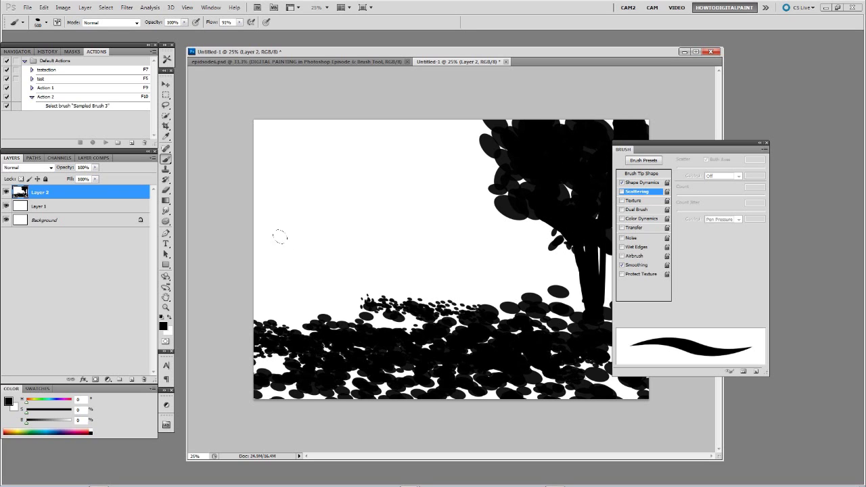
- Paint a large rounded bush at the canvas's left edge and a smaller bush near the center of the ground
key(bracketright)
key(bracketright)
mouse_move(274, 305)
mouse_down()
mouse_move(289, 282)
mouse_move(237, 291)
mouse_move(353, 312)
mouse_up()
key(bracketleft)
key(bracketleft)
mouse_move(400, 296)
mouse_down()
mouse_move(411, 280)
mouse_move(406, 302)
mouse_up()
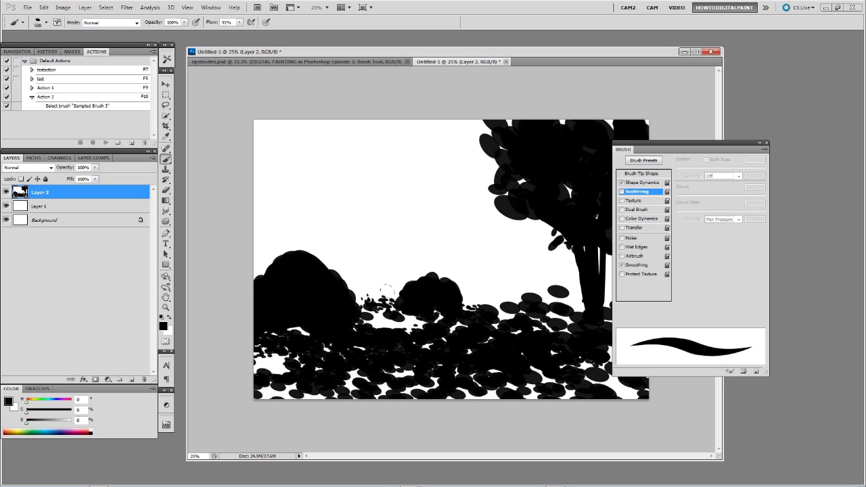
- Move the Brush panel clear of the canvas and paint a wavy horizontal stroke across the sky with a smaller brush
key(bracketleft)
key(bracketleft)
mouse_move(670, 149)
mouse_down()
mouse_move(721, 148)
mouse_move(715, 152)
mouse_up()
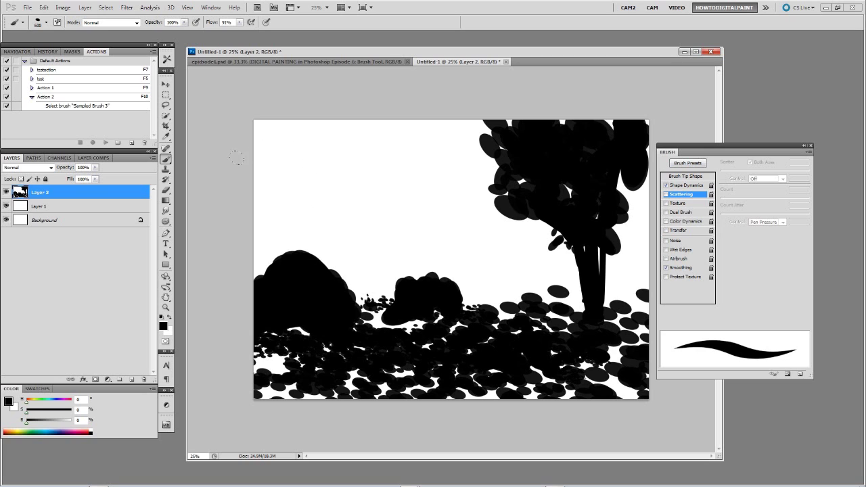
mouse_move(238, 164)
mouse_down()
mouse_move(281, 183)
mouse_move(462, 159)
mouse_up()
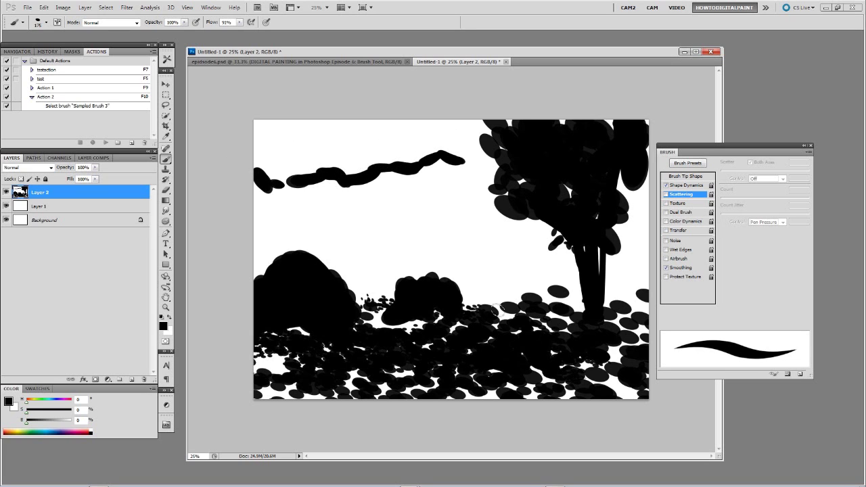
- Turn on Texture, set the foreground brightness to 22%, and paint a thick gray stroke in the middle of the sky
click(678, 204)
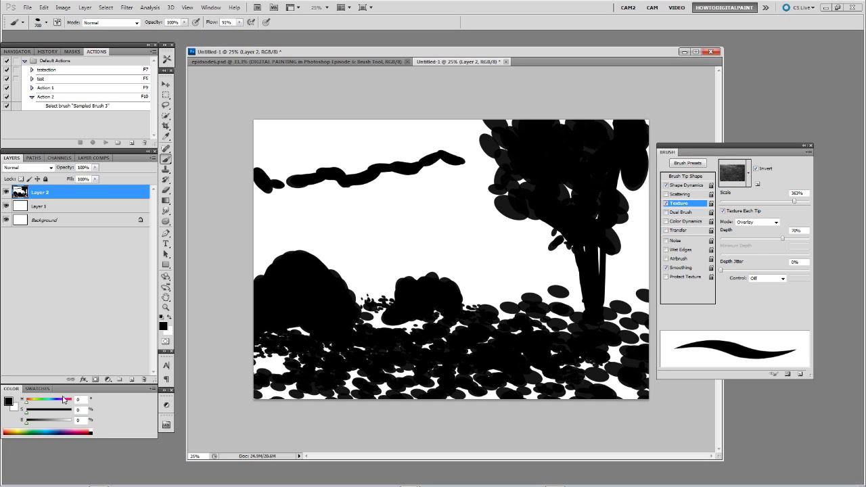
drag(30, 425, 35, 425)
mouse_move(395, 198)
mouse_down()
mouse_move(444, 216)
mouse_move(322, 245)
mouse_up()
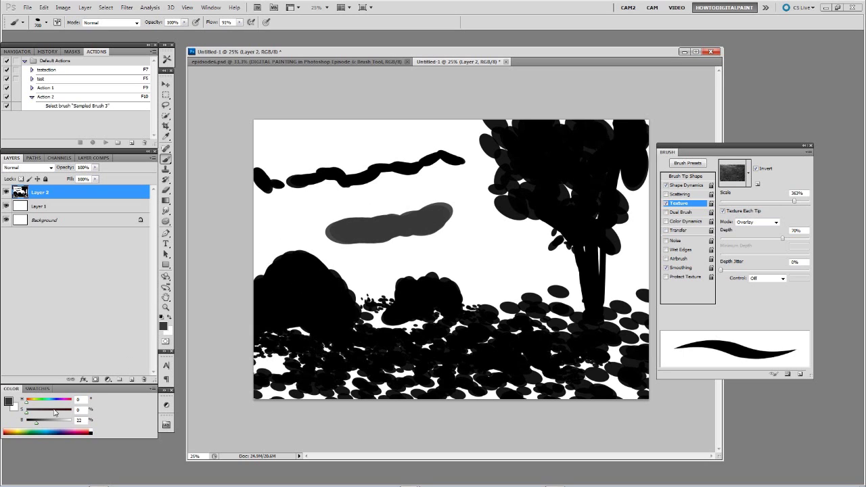
- Set the foreground brightness to 39% and the texture mode to Multiply
mouse_move(36, 425)
mouse_down()
mouse_move(10, 415)
mouse_move(44, 420)
mouse_up()
click(776, 222)
click(751, 230)
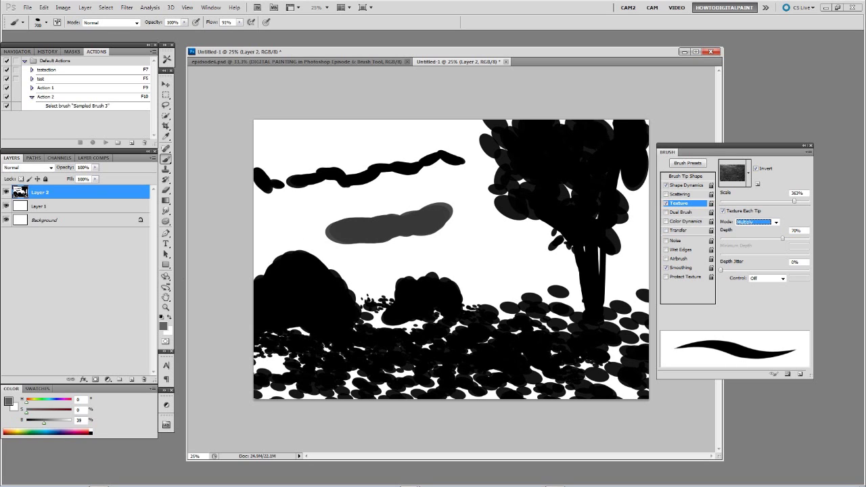
- Enlarge the brush to 1100 px and paint overlapping gray strokes over the sky stroke to form a cloud
key(bracketright)
key(bracketright)
key(bracketright)
key(bracketright)
mouse_move(443, 216)
mouse_down()
mouse_move(457, 204)
mouse_move(379, 224)
mouse_move(427, 205)
mouse_up()
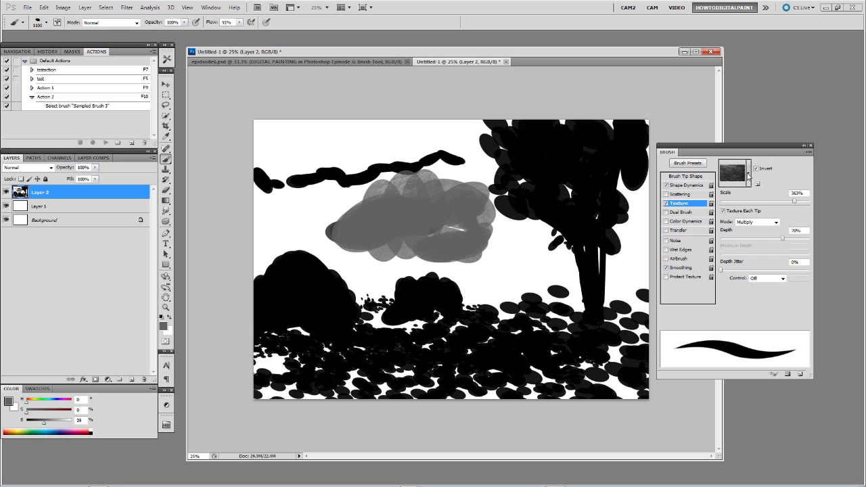
- Examine the available texture patterns and the additional pattern sets that can be loaded
click(748, 173)
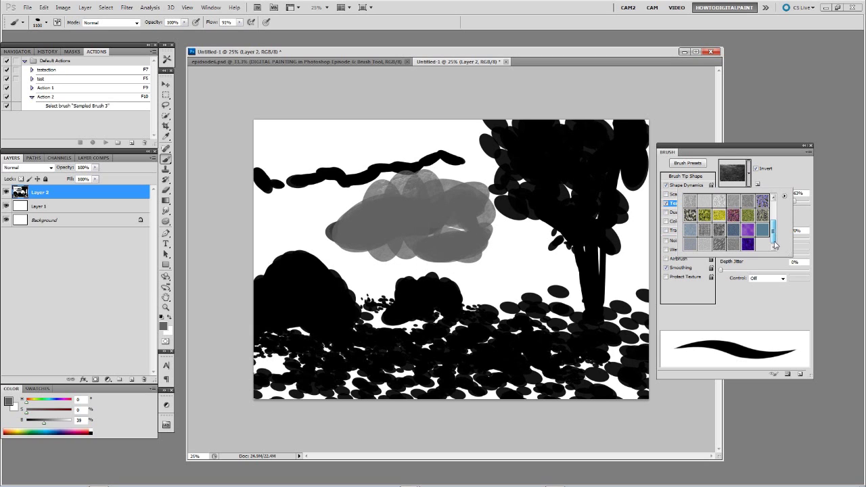
click(785, 196)
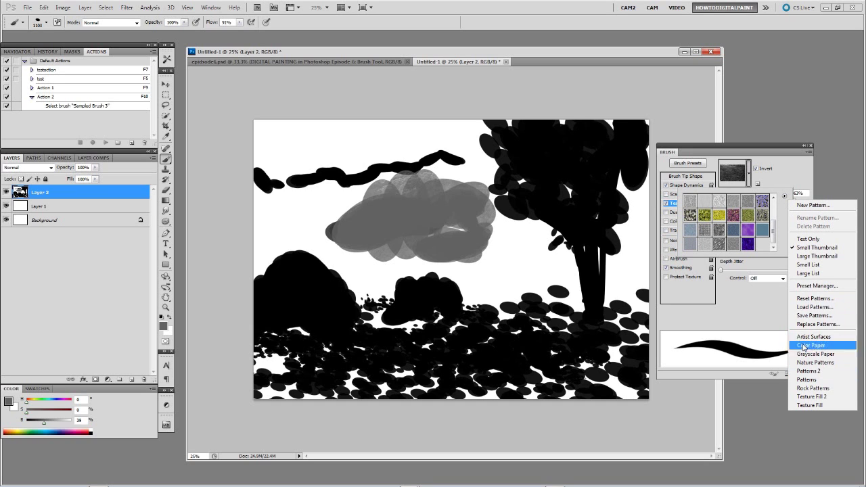
click(785, 197)
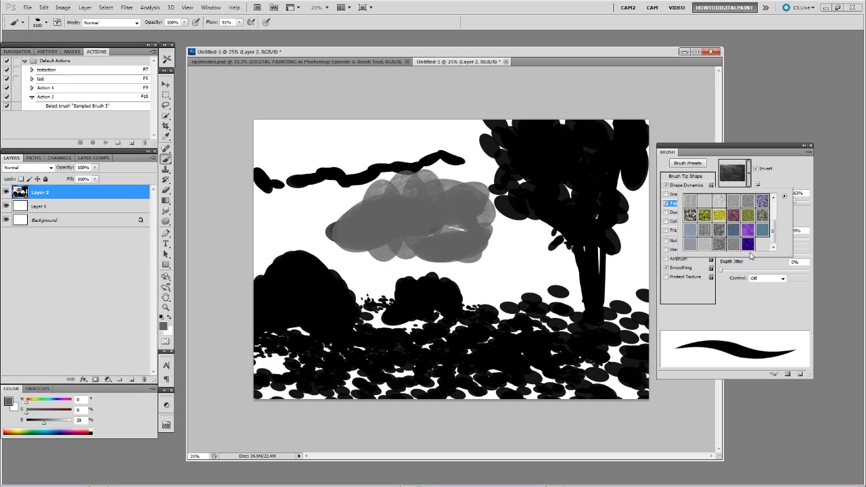
drag(776, 231, 776, 208)
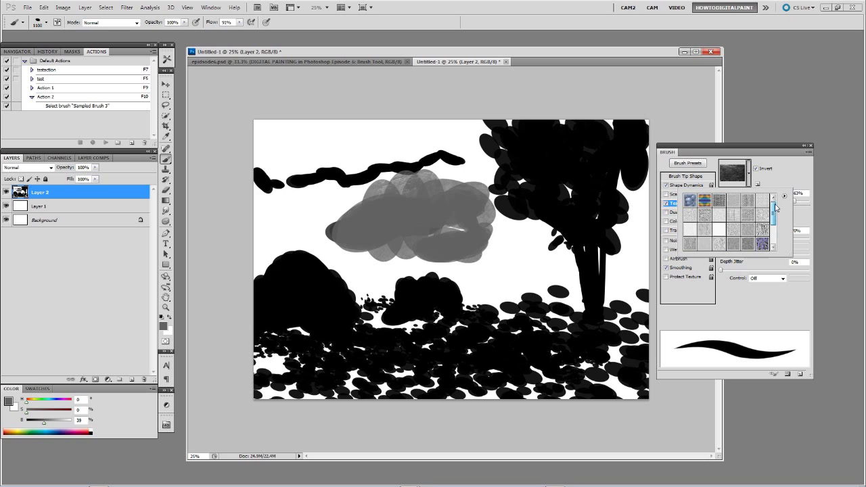
click(749, 176)
click(749, 177)
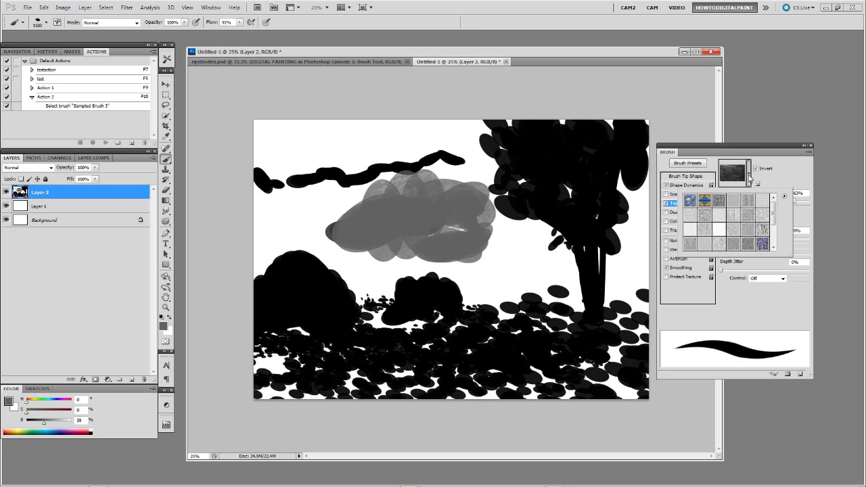
click(784, 196)
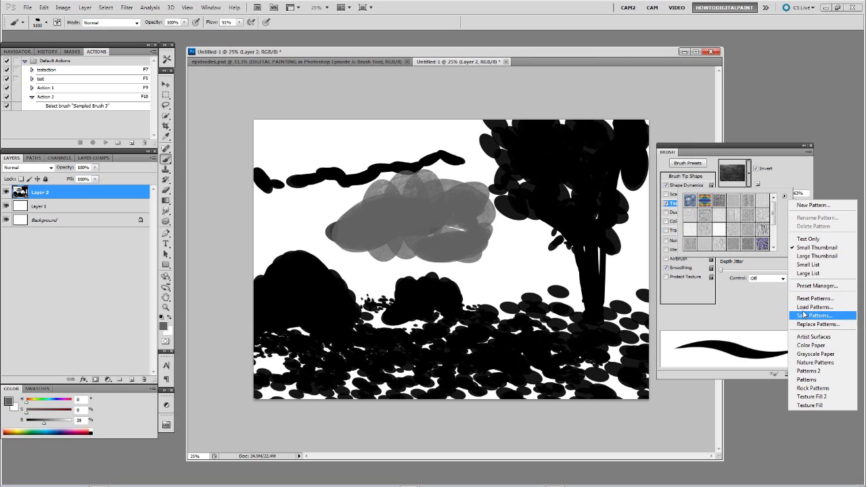
click(782, 178)
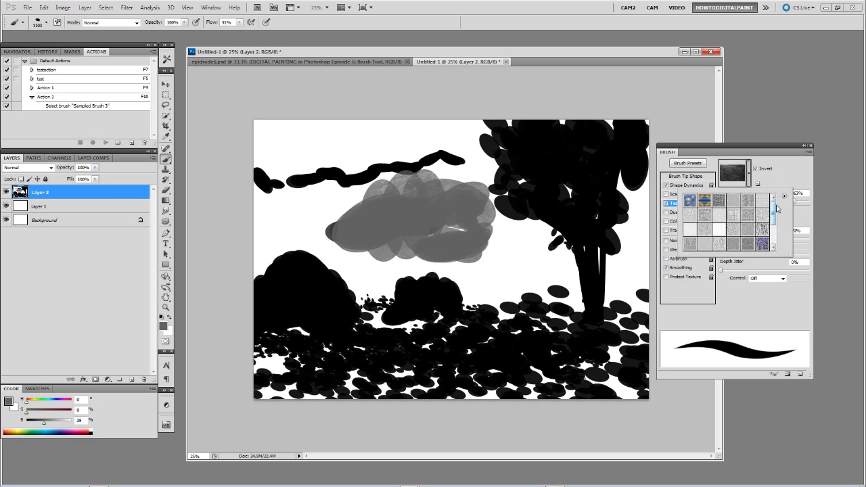
click(783, 180)
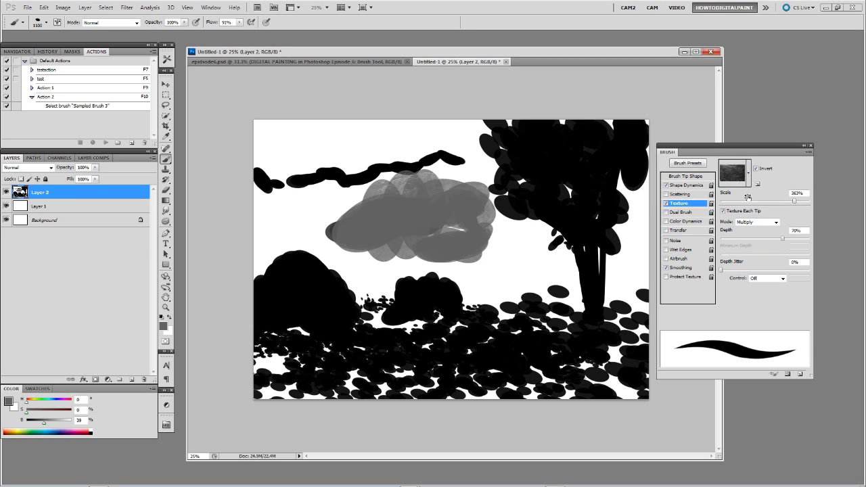
- Choose a speckled light gray texture pattern and paint a textured stroke at the cloud's lower right
click(749, 178)
click(749, 175)
drag(775, 225, 774, 228)
click(732, 218)
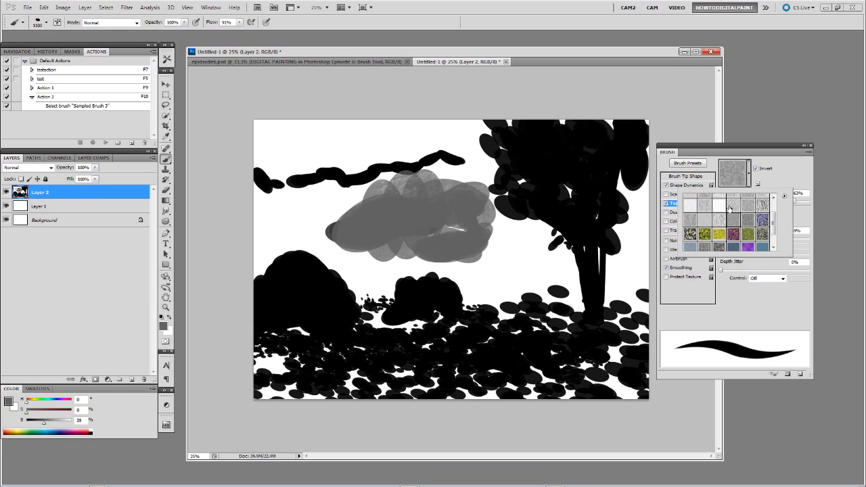
click(733, 204)
click(750, 178)
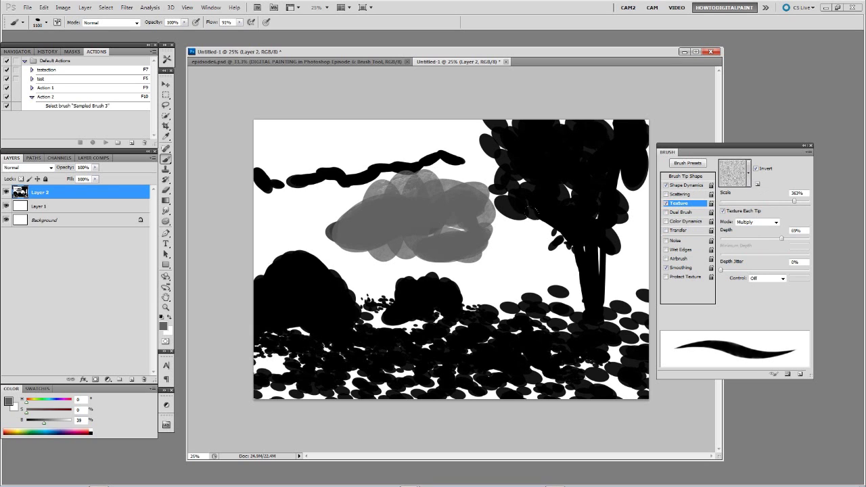
drag(477, 247, 514, 261)
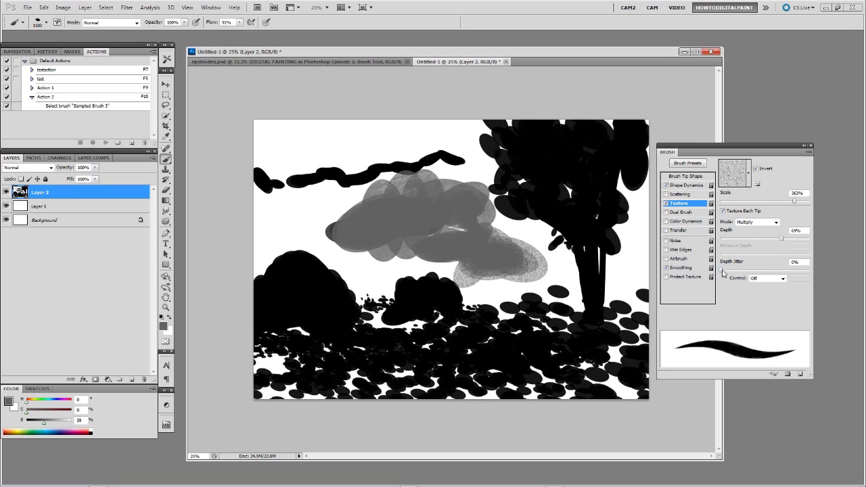
- Turn off Texture Each Tip and paint a wide textured stroke through the cloud to beyond its left end
click(776, 222)
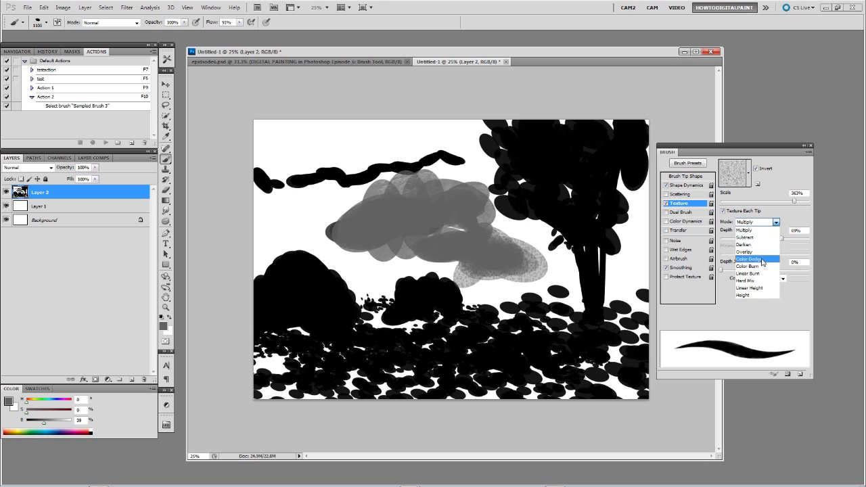
click(780, 212)
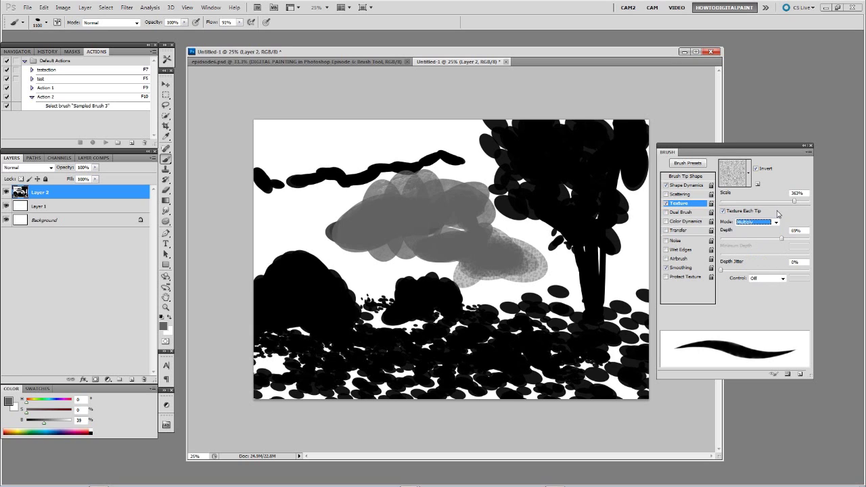
click(722, 212)
click(722, 213)
click(722, 212)
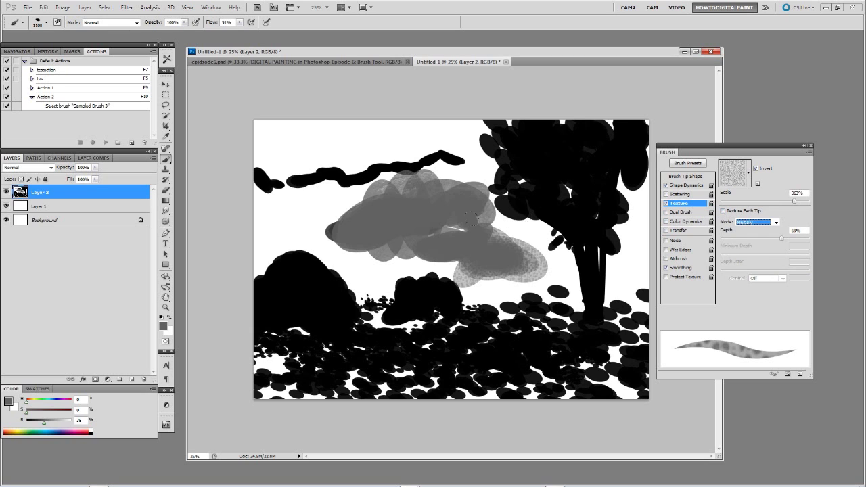
mouse_move(511, 245)
mouse_down()
mouse_move(310, 227)
mouse_move(338, 220)
mouse_up()
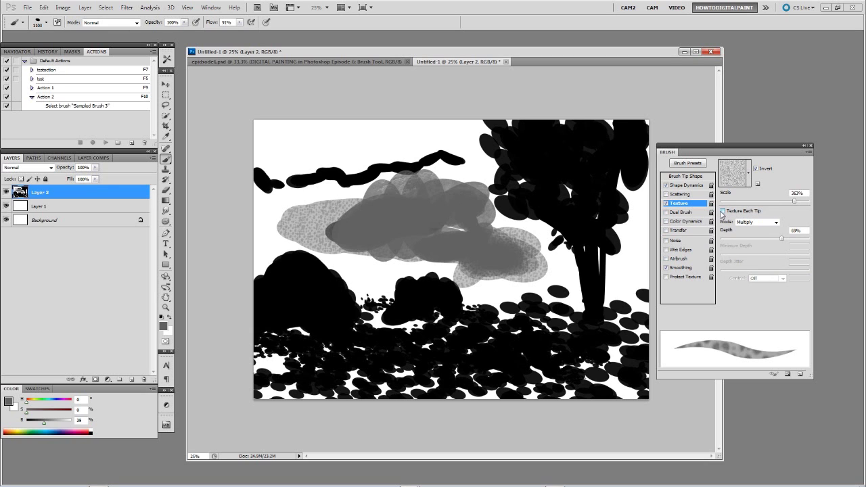
- Turn on Texture Each Tip and paint textured gray strokes over the cloud's left end, underside and right end
click(722, 211)
mouse_move(289, 189)
mouse_down()
mouse_move(325, 220)
mouse_move(270, 223)
mouse_move(234, 195)
mouse_up()
mouse_move(304, 223)
mouse_down()
mouse_move(369, 264)
mouse_move(343, 226)
mouse_move(464, 266)
mouse_up()
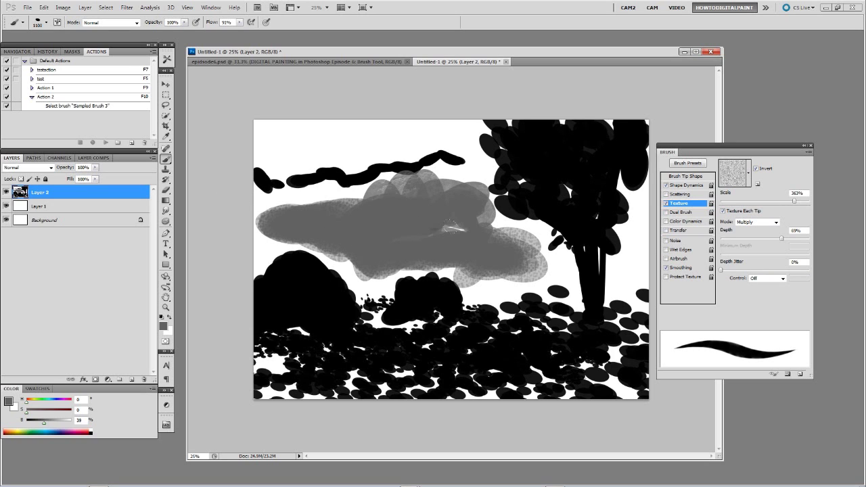
mouse_move(538, 274)
mouse_down()
mouse_move(514, 247)
mouse_move(518, 227)
mouse_up()
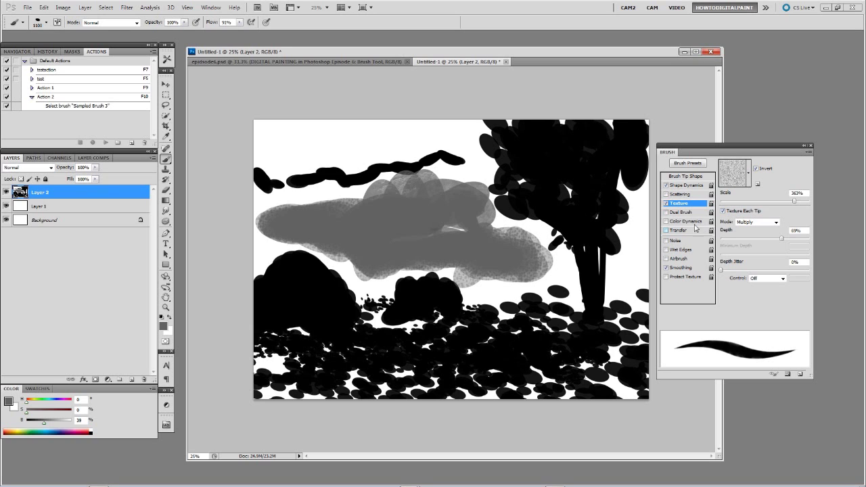
- Replace Texture with Dual Brush using the 341 px textured tip, and paint gray strokes over the upper-left sky
click(667, 204)
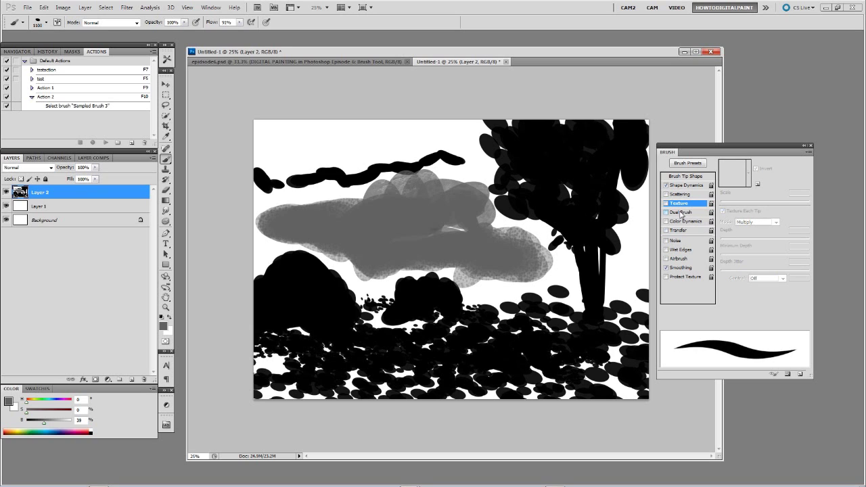
click(681, 212)
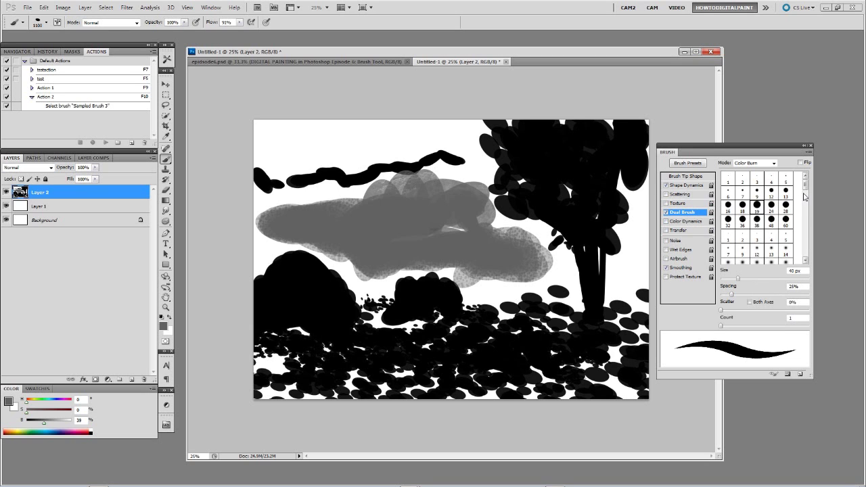
drag(806, 184, 805, 210)
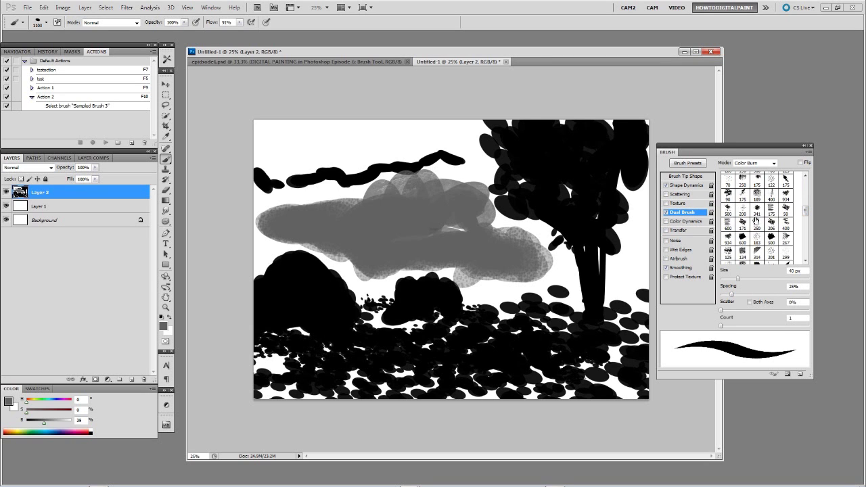
click(757, 212)
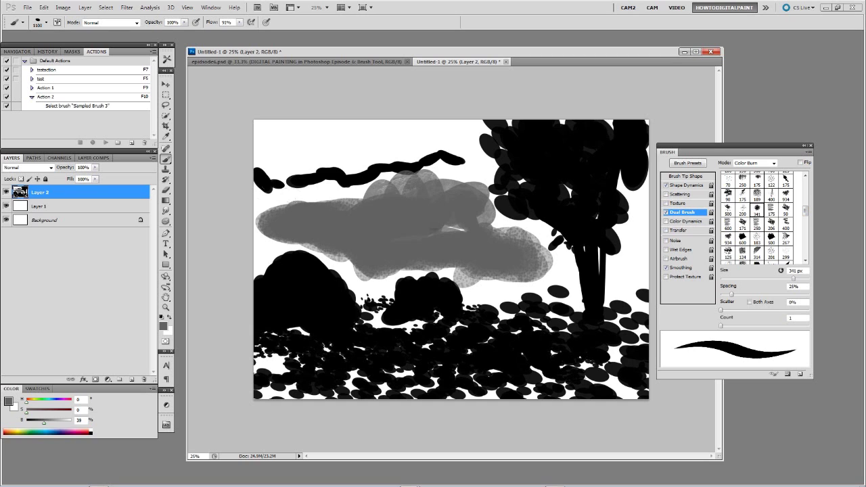
mouse_move(447, 189)
mouse_down()
mouse_move(483, 166)
mouse_move(406, 159)
mouse_up()
mouse_move(359, 137)
mouse_down()
mouse_move(249, 146)
mouse_move(211, 134)
mouse_move(366, 125)
mouse_move(385, 143)
mouse_move(461, 159)
mouse_move(389, 108)
mouse_move(245, 105)
mouse_move(294, 132)
mouse_up()
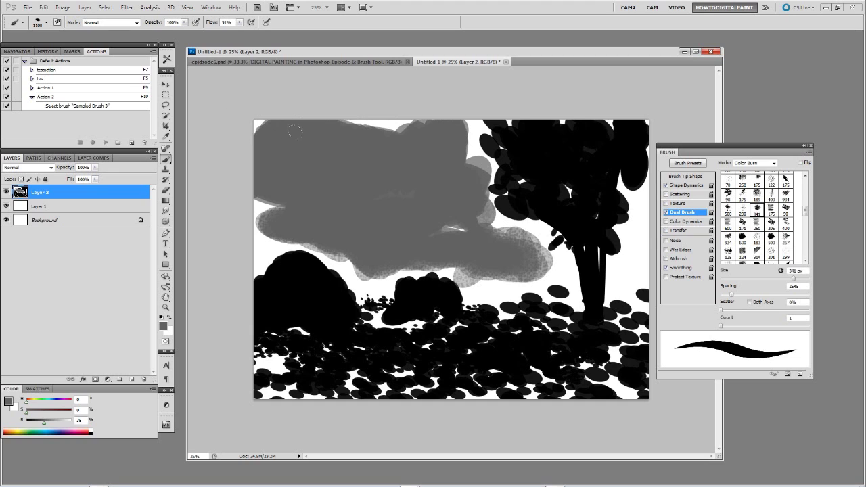
- Set the dual brush to the 183 px tip with 235% scatter and count 4, and paint over the cloud's white gap
click(746, 243)
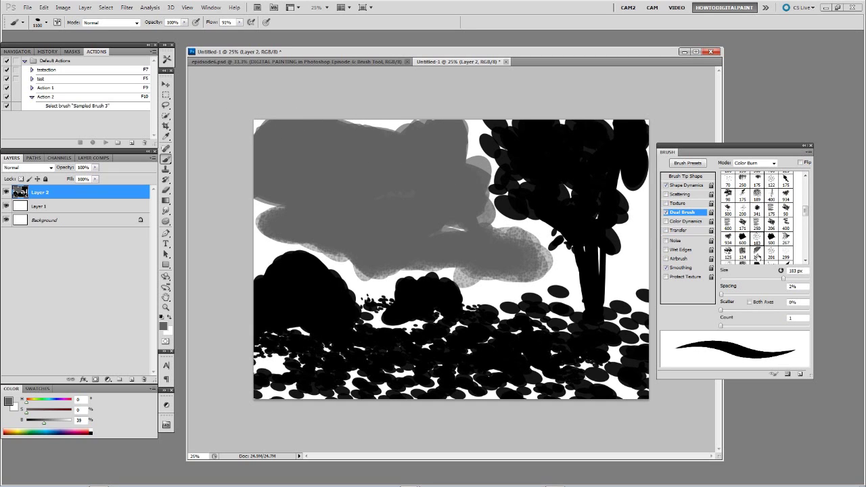
click(771, 254)
mouse_move(720, 294)
mouse_down()
mouse_move(742, 294)
mouse_move(741, 326)
mouse_up()
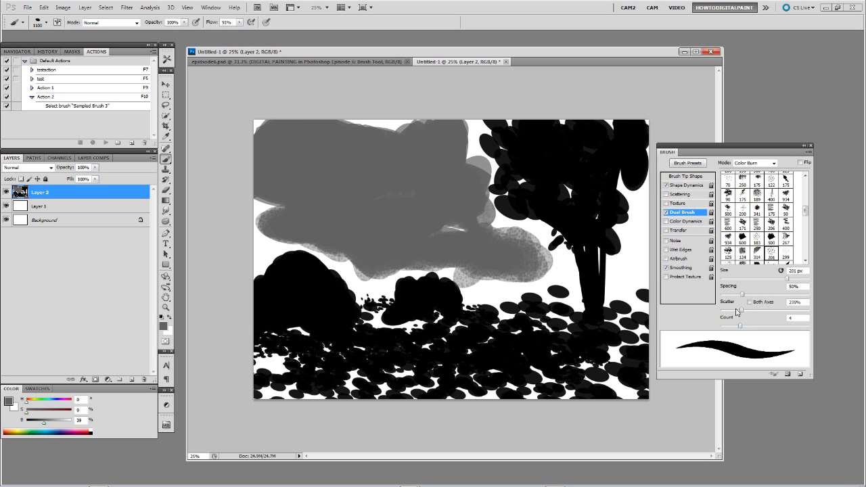
click(760, 239)
drag(444, 230, 483, 220)
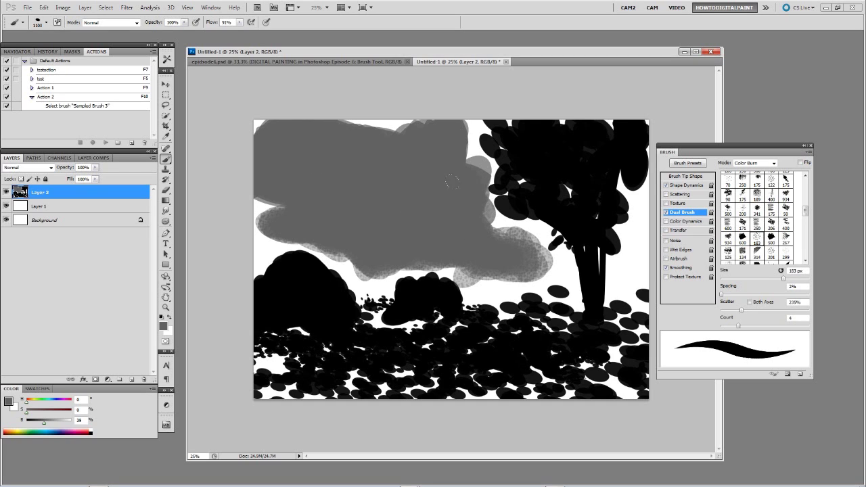
- Replace Dual Brush with Color Dynamics at 9% hue, 10% saturation and 4% brightness jitter, and paint the upper-left sky in sampled light gray
click(666, 213)
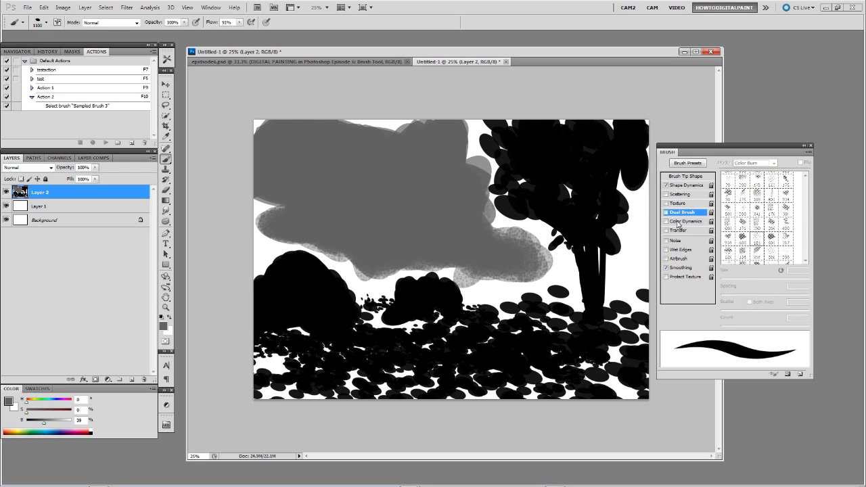
click(682, 222)
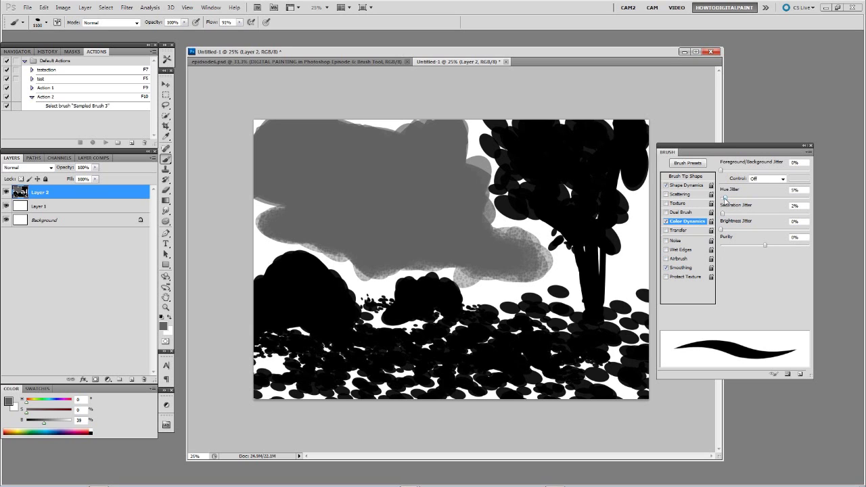
drag(720, 230, 728, 198)
alt+click(359, 274)
drag(365, 240, 300, 210)
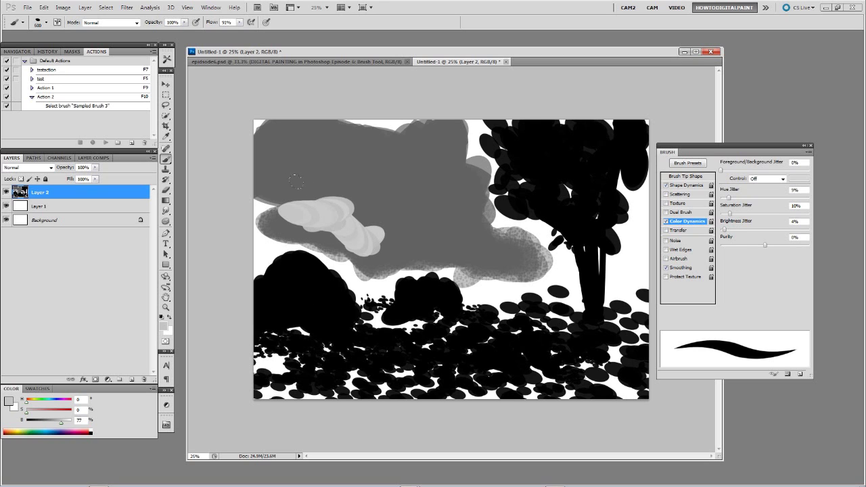
drag(306, 175, 283, 187)
mouse_move(248, 164)
mouse_down()
mouse_move(325, 149)
mouse_move(369, 176)
mouse_move(386, 213)
mouse_move(419, 216)
mouse_up()
- Set the foreground color to turquoise with hue 173 and saturation 43, and paint color-jittered strokes over the light gray sky
click(46, 410)
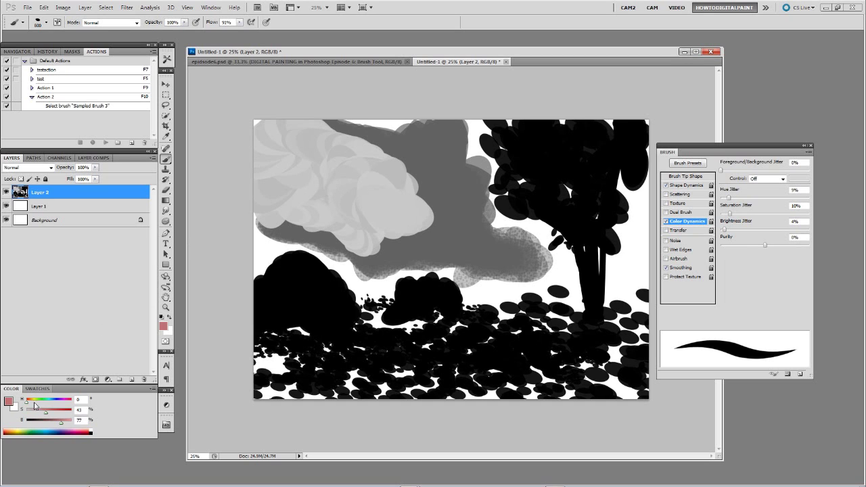
click(48, 400)
mouse_move(352, 190)
mouse_down()
mouse_move(371, 176)
mouse_move(281, 174)
mouse_up()
mouse_move(373, 174)
mouse_down()
mouse_move(353, 154)
mouse_move(407, 177)
mouse_move(392, 169)
mouse_move(403, 164)
mouse_move(262, 165)
mouse_move(301, 164)
mouse_move(280, 169)
mouse_move(266, 157)
mouse_move(337, 143)
mouse_move(251, 136)
mouse_move(257, 128)
mouse_move(238, 116)
mouse_move(352, 125)
mouse_move(355, 154)
mouse_move(332, 182)
mouse_move(225, 183)
mouse_move(370, 181)
mouse_move(381, 200)
mouse_up()
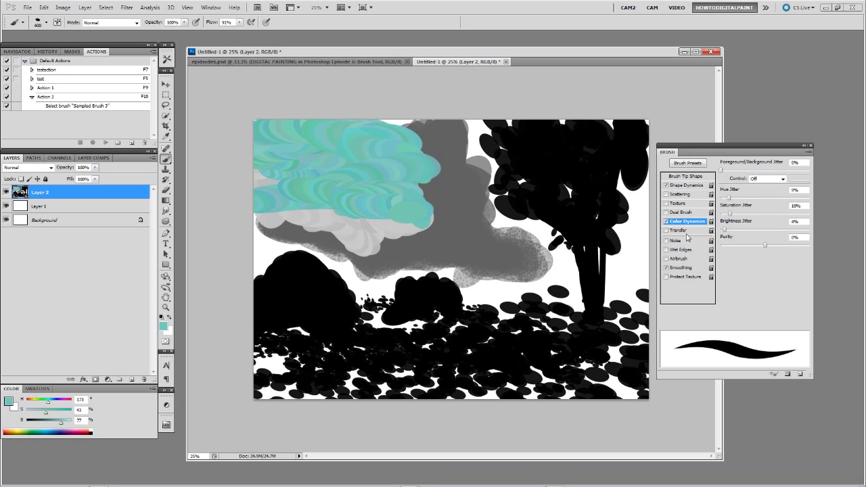
- Set jitter to 3% hue, 4% saturation and 2% brightness, and paint turquoise strokes over the lower part of the cloud
drag(728, 198, 724, 214)
mouse_move(340, 180)
mouse_down()
mouse_move(444, 217)
mouse_move(464, 203)
mouse_move(460, 213)
mouse_move(311, 215)
mouse_move(256, 227)
mouse_move(404, 252)
mouse_move(416, 234)
mouse_up()
mouse_move(384, 152)
mouse_down()
mouse_move(326, 136)
mouse_move(371, 137)
mouse_move(325, 190)
mouse_up()
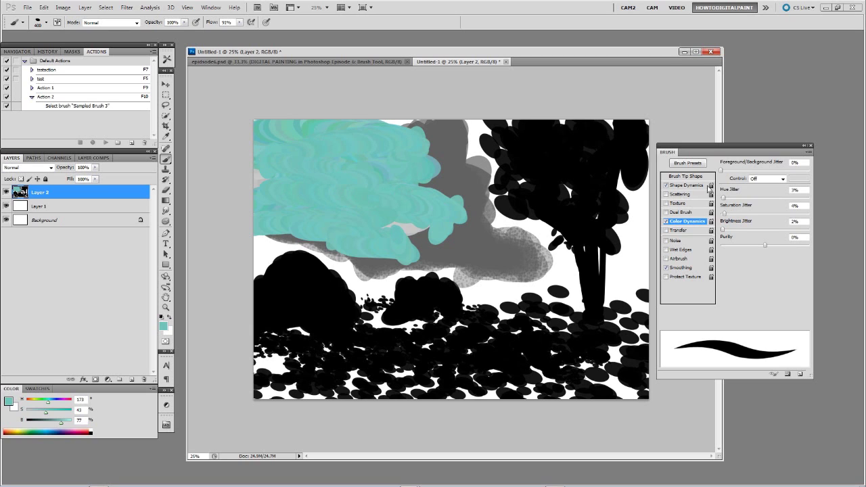
- Set the hue jitter to 2% and extend the turquoise sky over the gray cloud and down beside the left bush
drag(723, 198, 721, 197)
mouse_move(396, 243)
mouse_down()
mouse_move(469, 242)
mouse_move(413, 221)
mouse_move(409, 206)
mouse_move(427, 197)
mouse_move(410, 155)
mouse_move(376, 123)
mouse_move(308, 128)
mouse_up()
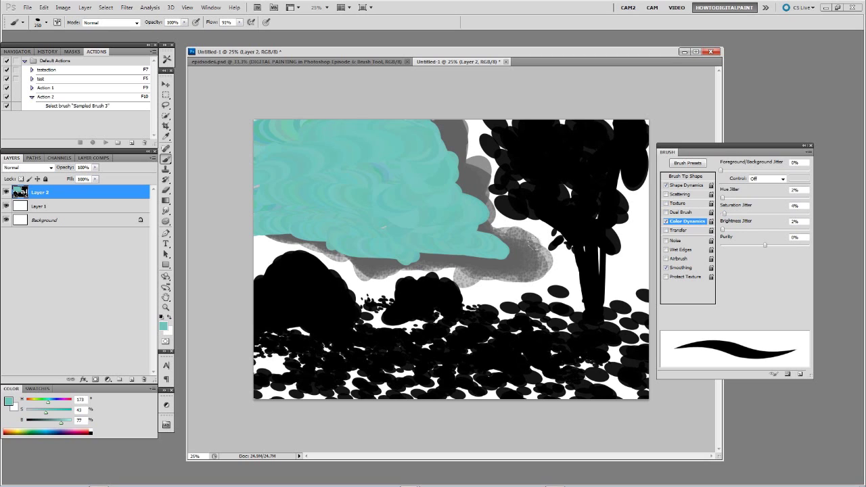
mouse_move(433, 241)
mouse_down()
mouse_move(498, 254)
mouse_move(366, 239)
mouse_move(439, 243)
mouse_move(346, 250)
mouse_move(279, 224)
mouse_move(237, 246)
mouse_up()
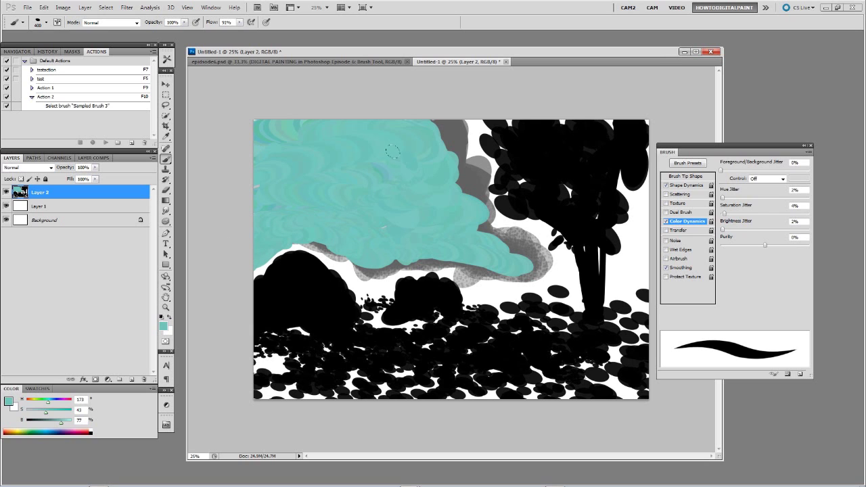
- Reduce the brush to 250 px and fill in turquoise along the cloud's upper right edge and around the left bush
key(bracketleft)
mouse_move(393, 151)
mouse_down()
mouse_move(424, 127)
mouse_move(436, 136)
mouse_move(429, 116)
mouse_move(453, 166)
mouse_move(458, 207)
mouse_up()
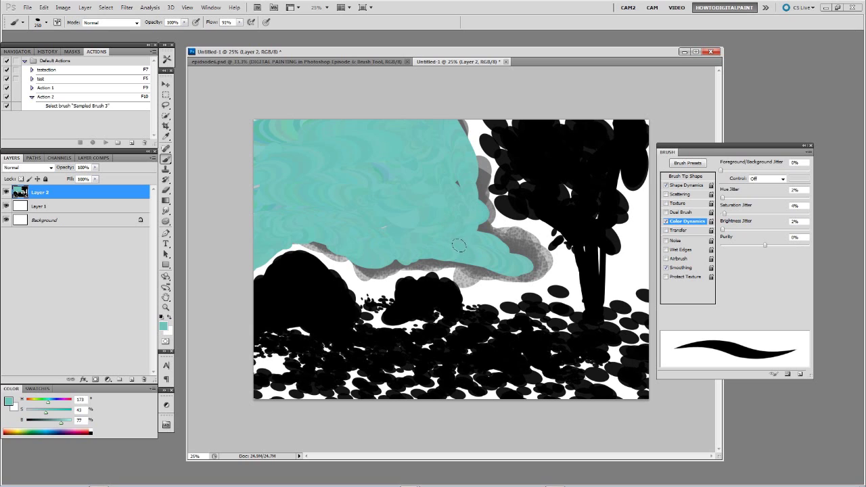
mouse_move(315, 243)
mouse_down()
mouse_move(290, 241)
mouse_move(249, 271)
mouse_up()
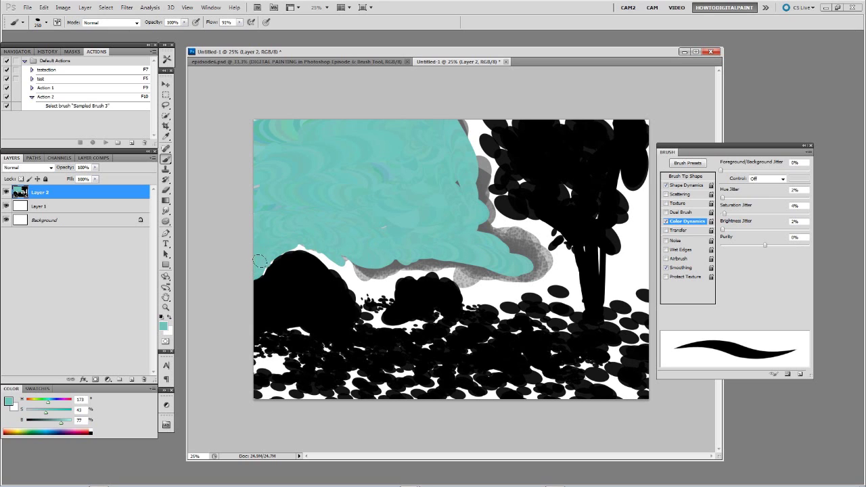
drag(301, 246, 321, 260)
- Paint turquoise over the remaining sky between the bushes and the tree, and to the right of the trunk
mouse_move(398, 171)
mouse_down()
mouse_move(465, 126)
mouse_move(488, 133)
mouse_move(481, 189)
mouse_move(458, 153)
mouse_move(489, 178)
mouse_move(499, 163)
mouse_move(487, 223)
mouse_move(496, 188)
mouse_move(506, 195)
mouse_move(471, 210)
mouse_move(508, 233)
mouse_move(501, 220)
mouse_move(542, 226)
mouse_move(552, 251)
mouse_move(517, 244)
mouse_up()
mouse_move(360, 240)
mouse_down()
mouse_move(319, 250)
mouse_move(342, 260)
mouse_move(357, 287)
mouse_move(350, 292)
mouse_move(387, 283)
mouse_move(368, 250)
mouse_move(366, 266)
mouse_move(443, 269)
mouse_move(393, 250)
mouse_move(473, 271)
mouse_move(450, 278)
mouse_move(484, 294)
mouse_move(474, 297)
mouse_move(545, 274)
mouse_move(521, 298)
mouse_move(518, 271)
mouse_move(565, 264)
mouse_move(567, 233)
mouse_move(582, 301)
mouse_move(572, 311)
mouse_up()
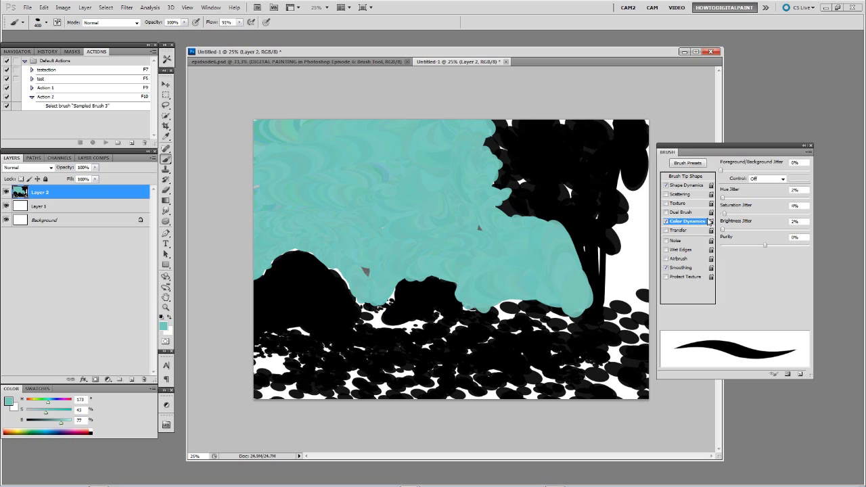
mouse_move(609, 243)
mouse_down()
mouse_move(620, 171)
mouse_move(635, 181)
mouse_move(653, 137)
mouse_move(627, 262)
mouse_move(622, 242)
mouse_move(608, 269)
mouse_move(610, 292)
mouse_move(625, 295)
mouse_move(608, 289)
mouse_move(638, 213)
mouse_move(639, 281)
mouse_up()
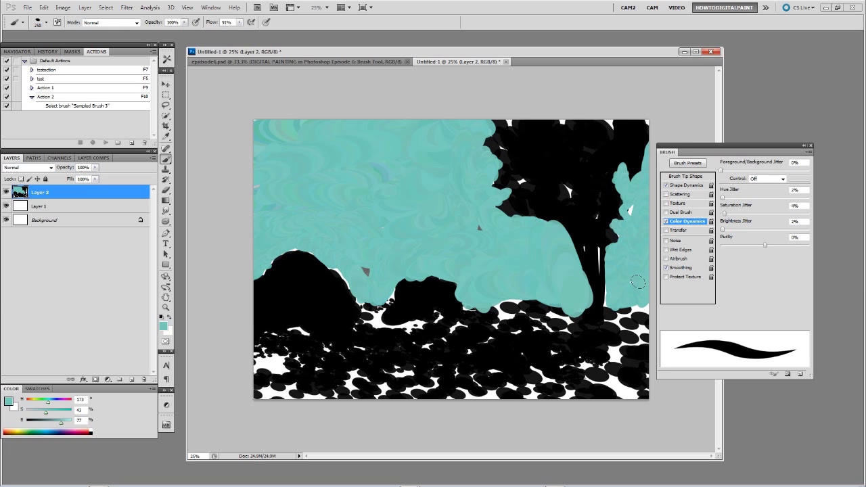
- Replace Color Dynamics with Transfer, set flow control to Pen Pressure, and paint sampled dark gray across the top of the sky
click(678, 233)
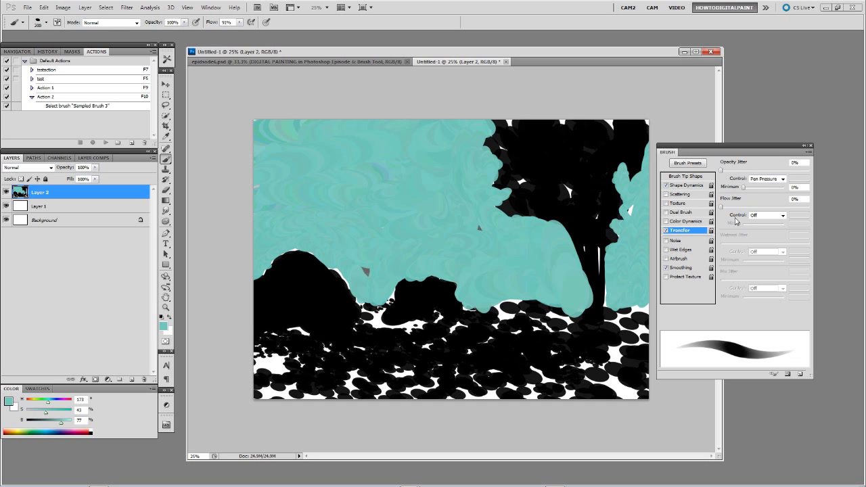
click(782, 216)
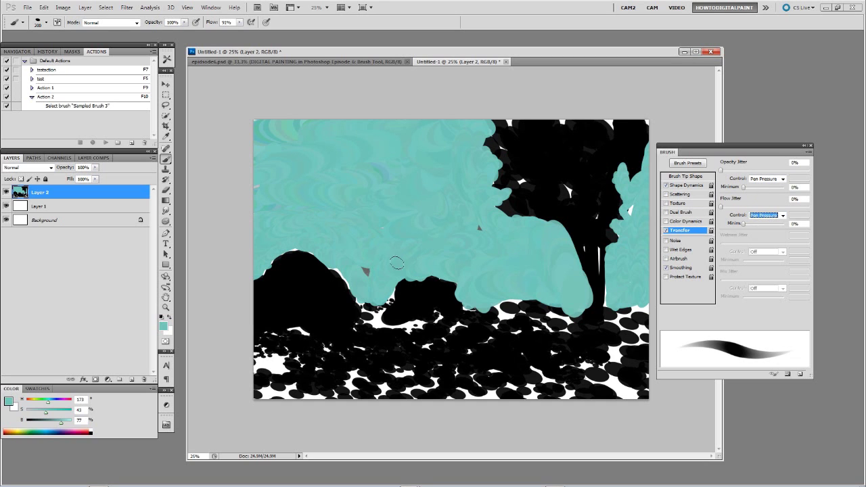
alt+click(367, 269)
mouse_move(371, 164)
mouse_down()
mouse_move(277, 165)
mouse_move(205, 132)
mouse_move(348, 143)
mouse_up()
mouse_move(361, 91)
mouse_down()
mouse_move(216, 104)
mouse_move(246, 127)
mouse_move(281, 130)
mouse_move(385, 93)
mouse_up()
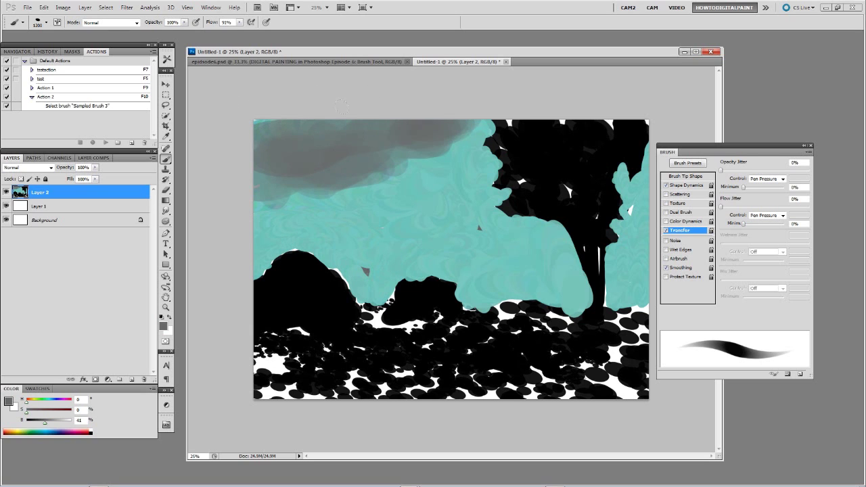
- Build up the dark gray cloud with more translucent strokes and extend its lower edge toward the middle of the sky
drag(212, 120, 263, 98)
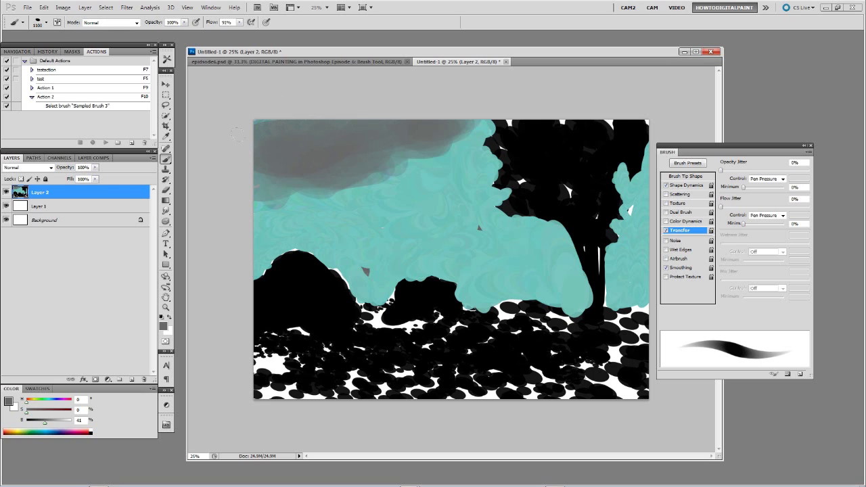
mouse_move(238, 136)
mouse_down()
mouse_move(258, 146)
mouse_move(352, 124)
mouse_up()
mouse_move(388, 98)
mouse_down()
mouse_move(412, 100)
mouse_move(402, 119)
mouse_move(353, 143)
mouse_move(221, 176)
mouse_up()
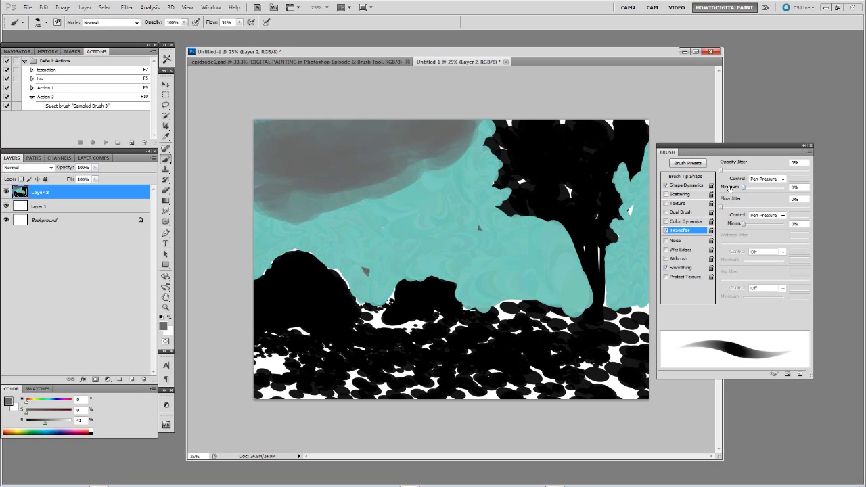
mouse_move(321, 173)
mouse_down()
mouse_move(379, 202)
mouse_move(443, 207)
mouse_up()
- Sample a muted teal from the sky and blend it through the middle and right side of the gray cloud
alt+click(411, 196)
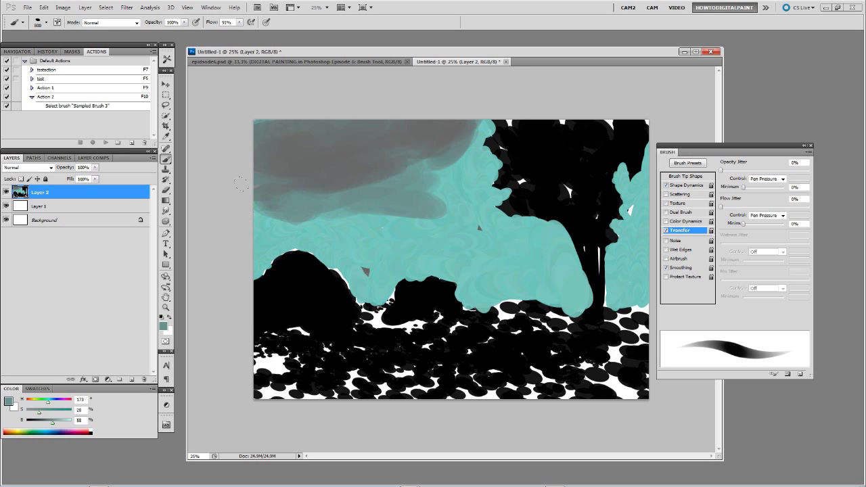
drag(256, 187, 344, 187)
drag(374, 150, 346, 156)
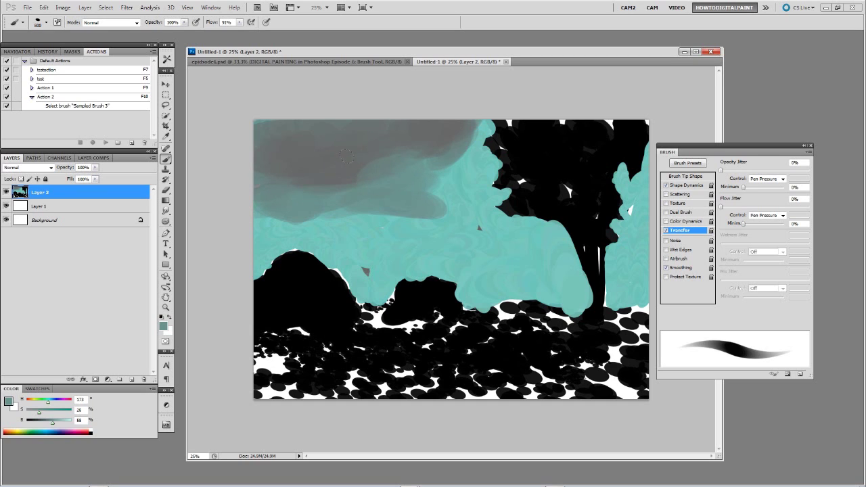
mouse_move(442, 150)
mouse_down()
mouse_move(461, 160)
mouse_move(474, 132)
mouse_move(338, 166)
mouse_up()
key(bracketright)
key(bracketright)
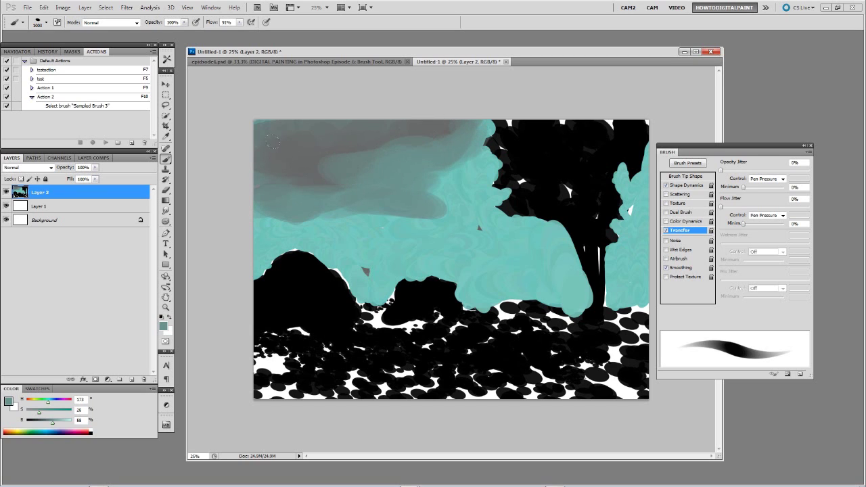
key(bracketleft)
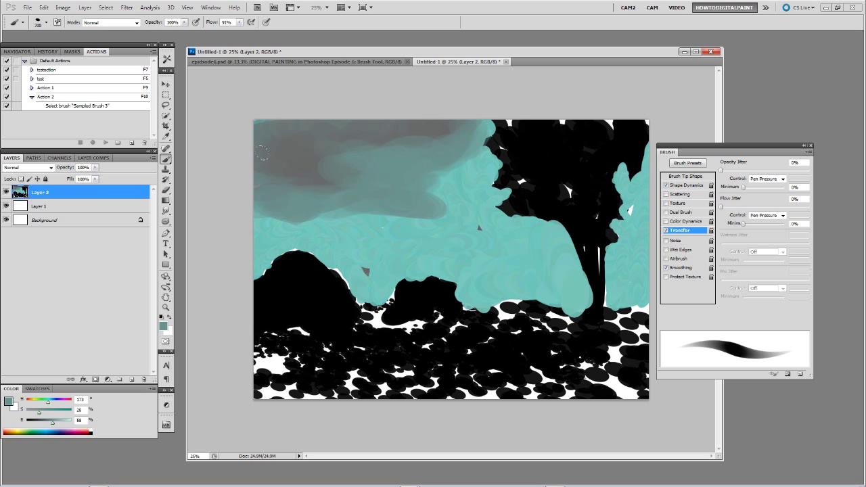
- Sample gray and turquoise tones from the sky and soften the cloud's interior and lower edge with an 800 px brush
alt+click(329, 156)
alt+click(372, 137)
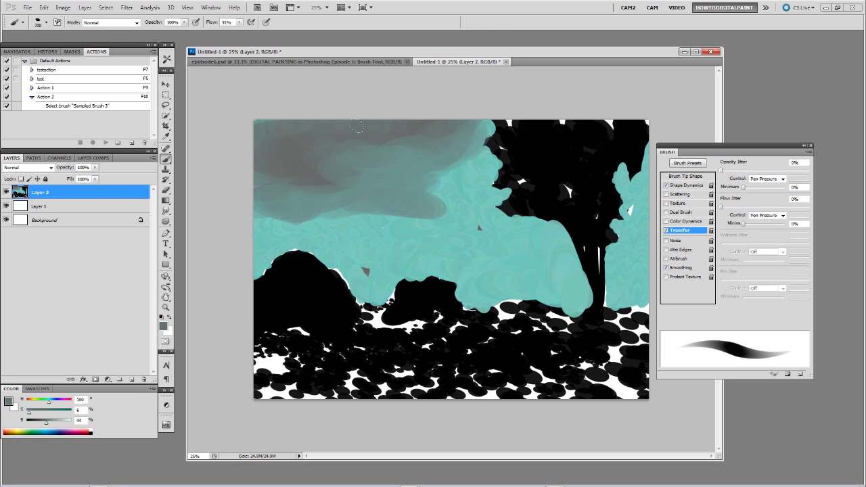
alt+click(440, 226)
key(bracketleft)
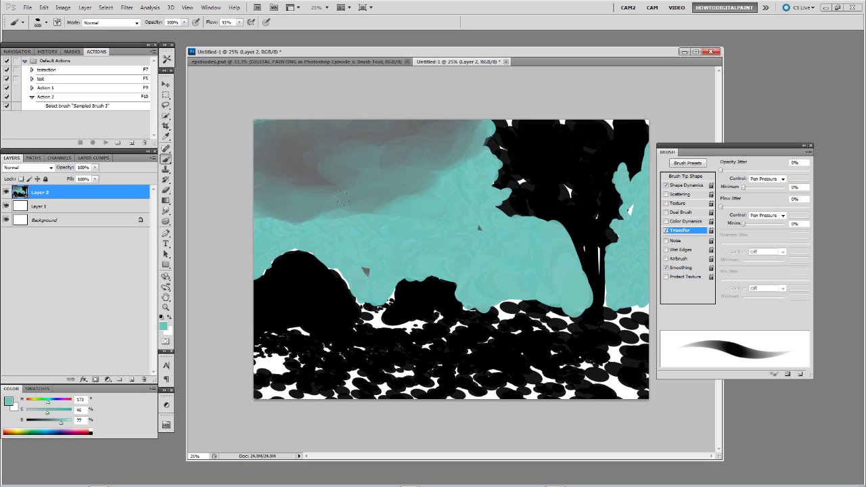
key(bracketright)
mouse_move(320, 178)
mouse_down()
mouse_move(274, 194)
mouse_move(222, 195)
mouse_up()
key(bracketleft)
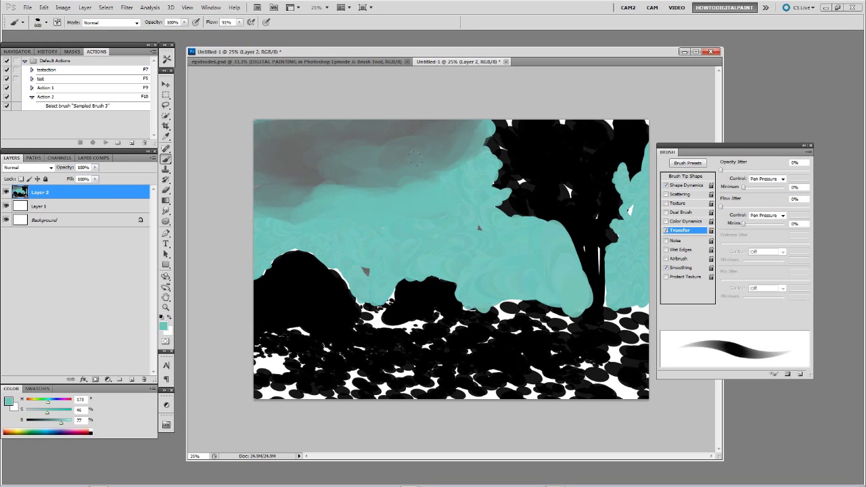
- Sample black from the tree and paint its foliage back over the sky along the upper left edge
alt+click(507, 136)
mouse_move(494, 125)
mouse_down()
mouse_move(465, 119)
mouse_move(457, 127)
mouse_move(486, 161)
mouse_up()
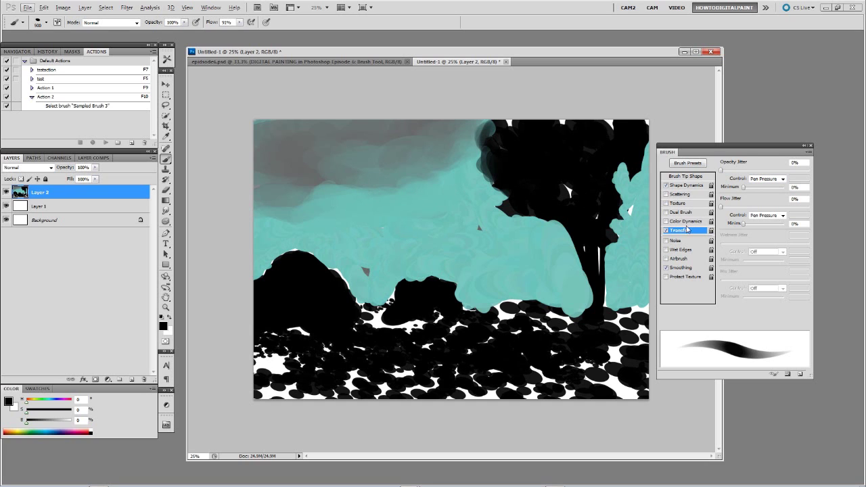
- Turn Transfer off, paint an opaque black blob in the middle of the sky, and turn Transfer back on
click(666, 231)
drag(433, 224, 399, 237)
click(666, 231)
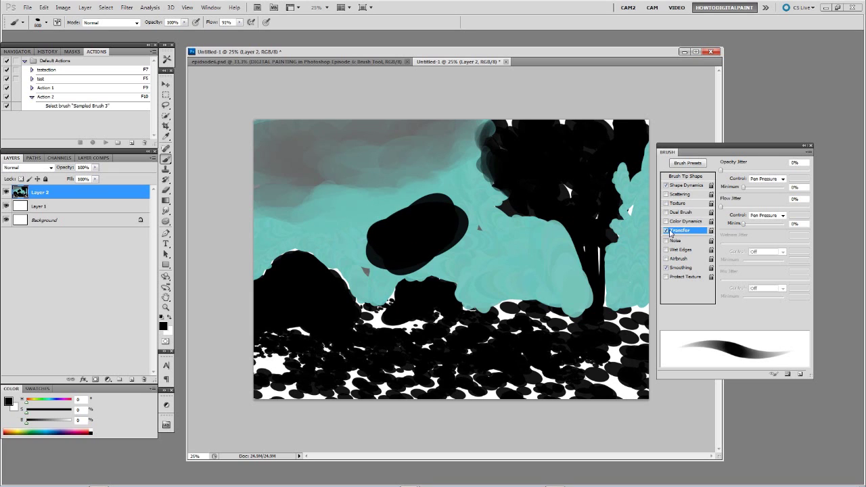
- Paint translucent dark strokes over the gray cloud, resampling a color from beside its lower edge to extend them
mouse_move(328, 185)
mouse_down()
mouse_move(365, 203)
mouse_move(311, 196)
mouse_move(281, 175)
mouse_move(280, 157)
mouse_move(403, 161)
mouse_move(277, 202)
mouse_up()
alt+click(364, 190)
mouse_move(372, 188)
mouse_down()
mouse_move(331, 193)
mouse_move(409, 169)
mouse_move(376, 177)
mouse_move(393, 203)
mouse_move(282, 197)
mouse_up()
- Sample the sky's turquoise and paint over the black blob and the dark cloud's lower part, enlarging the brush partway
alt+click(434, 183)
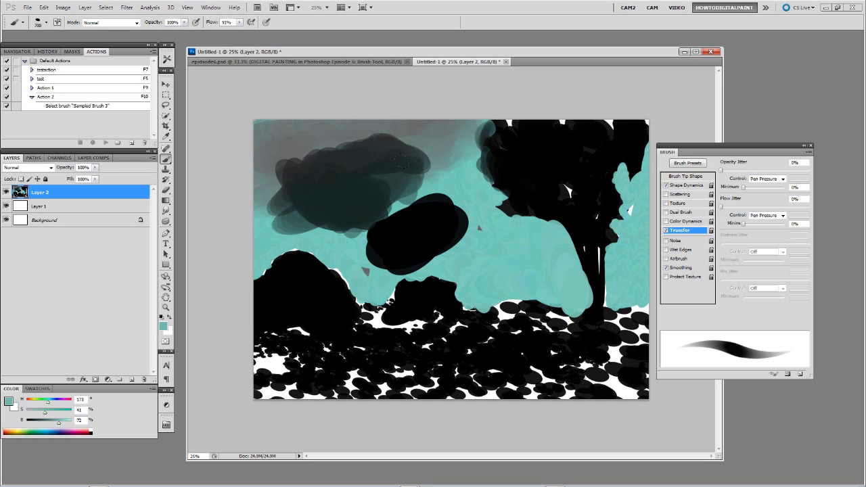
mouse_move(423, 166)
mouse_down()
mouse_move(379, 191)
mouse_move(300, 186)
mouse_move(352, 220)
mouse_move(382, 227)
mouse_move(365, 231)
mouse_move(371, 169)
mouse_move(389, 240)
mouse_move(429, 230)
mouse_move(328, 223)
mouse_up()
key(])
drag(411, 194, 527, 203)
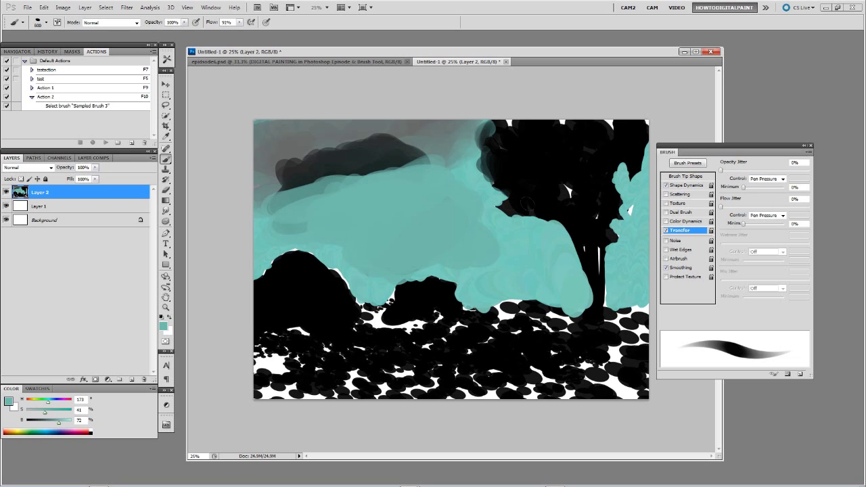
- Turn Transfer off and Noise on, and paint a turquoise stroke across the middle of the sky toward the tree
click(666, 231)
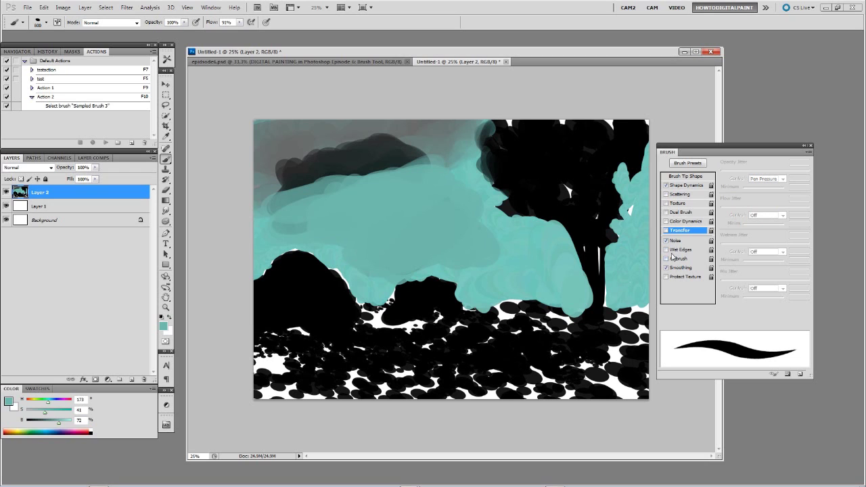
mouse_move(412, 208)
mouse_down()
mouse_move(442, 234)
mouse_move(465, 240)
mouse_move(480, 230)
mouse_move(543, 237)
mouse_up()
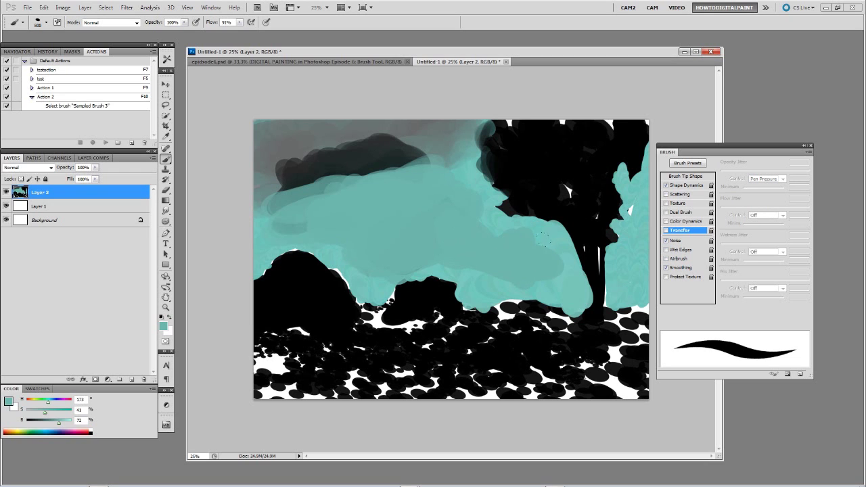
- Enable Wet Edges, cover the dark cloud with turquoise sampled from the lower sky, and add muted gray-teal strokes sampled from the upper sky
click(667, 249)
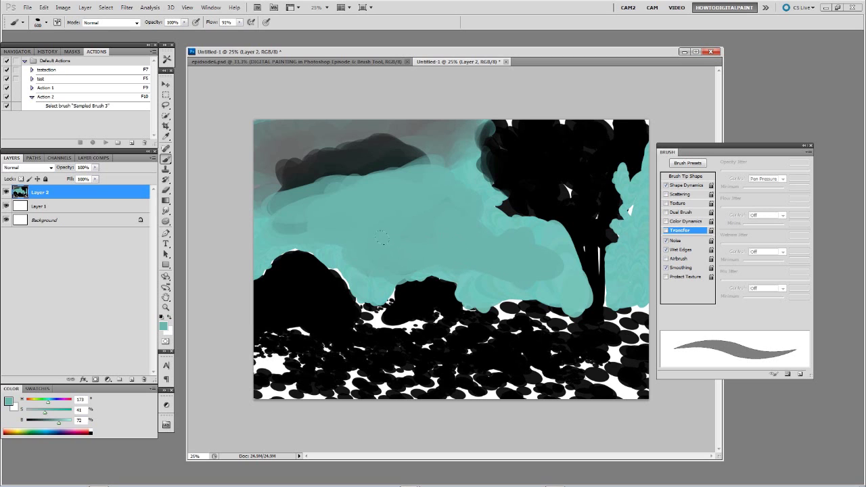
alt+click(336, 254)
mouse_move(331, 218)
mouse_down()
mouse_move(252, 195)
mouse_move(257, 154)
mouse_move(339, 140)
mouse_move(310, 145)
mouse_move(282, 173)
mouse_move(266, 161)
mouse_move(277, 152)
mouse_move(356, 140)
mouse_move(322, 144)
mouse_move(345, 155)
mouse_up()
alt+click(435, 139)
mouse_move(455, 153)
mouse_down()
mouse_move(284, 169)
mouse_move(341, 119)
mouse_up()
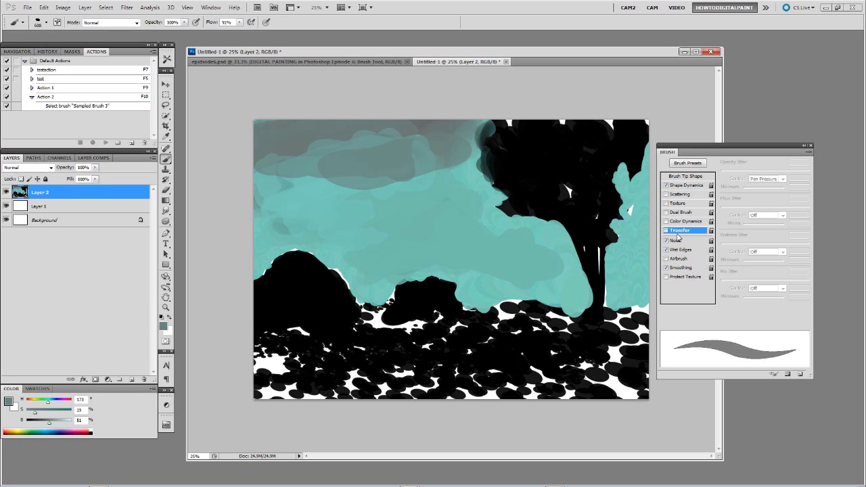
- Enable Airbrush, paint gray-teal across the upper left cloud, and brush sampled sky turquoise over its lower middle
click(666, 259)
mouse_move(462, 249)
mouse_down()
mouse_move(363, 201)
mouse_move(376, 164)
mouse_move(334, 176)
mouse_move(250, 145)
mouse_move(358, 144)
mouse_move(362, 153)
mouse_move(390, 154)
mouse_move(351, 134)
mouse_move(302, 137)
mouse_up()
alt+click(436, 203)
mouse_move(436, 203)
mouse_down()
mouse_move(396, 173)
mouse_move(359, 184)
mouse_move(335, 179)
mouse_move(362, 172)
mouse_move(348, 189)
mouse_up()
- Enable Protect Texture and paint turquoise strokes up into the cloud's lower edge, adjusting the brush to a smaller size
click(671, 279)
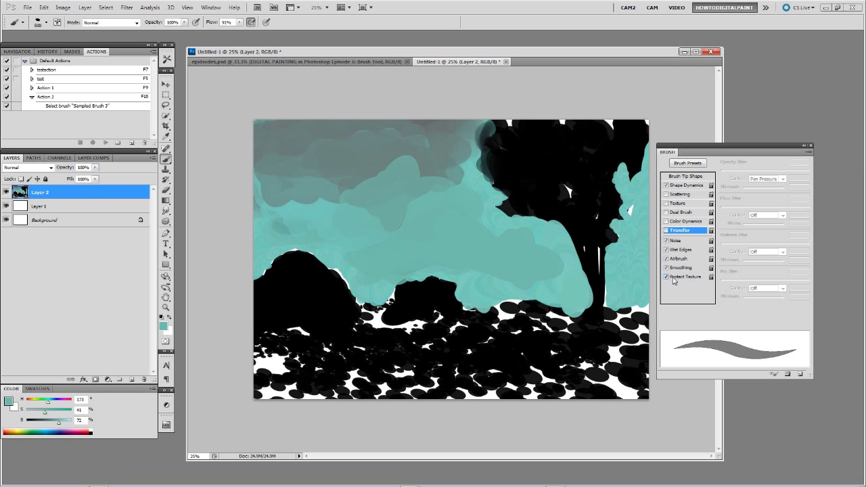
click(667, 278)
mouse_move(364, 194)
mouse_down()
mouse_move(327, 191)
mouse_move(364, 178)
mouse_up()
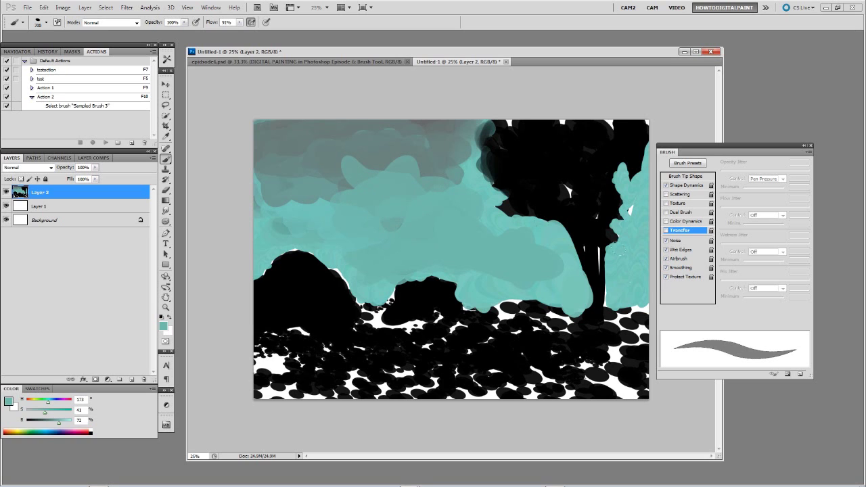
key([)
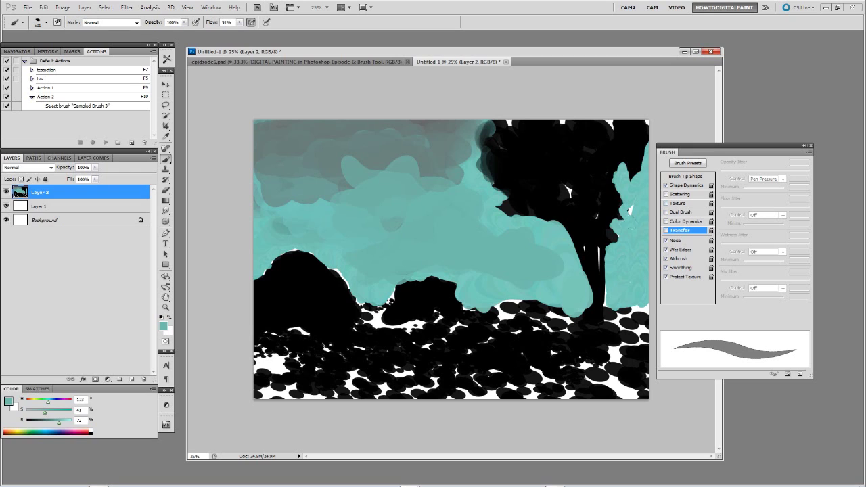